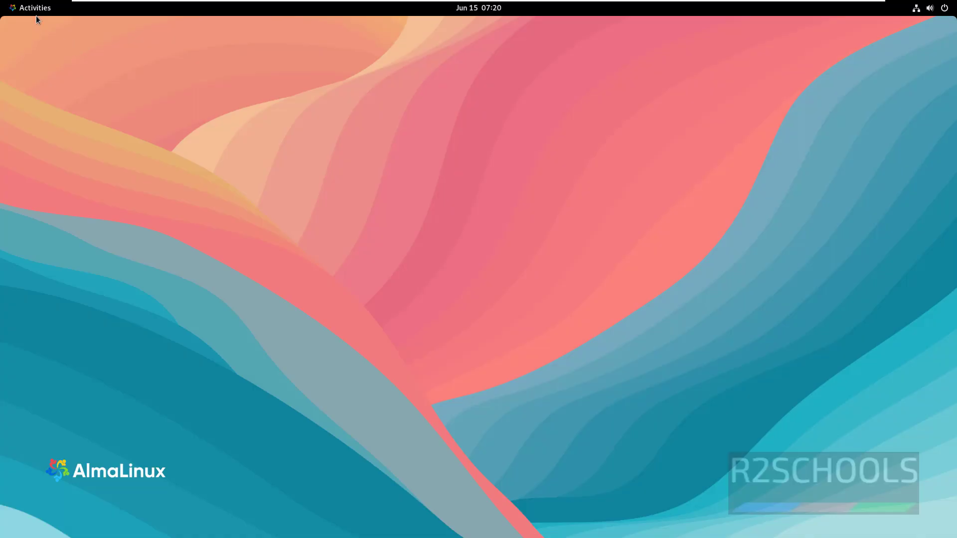
Launch Firefox from the GNOME Activities overview dock
{"action": "left_click", "coordinate": [37, 13]}
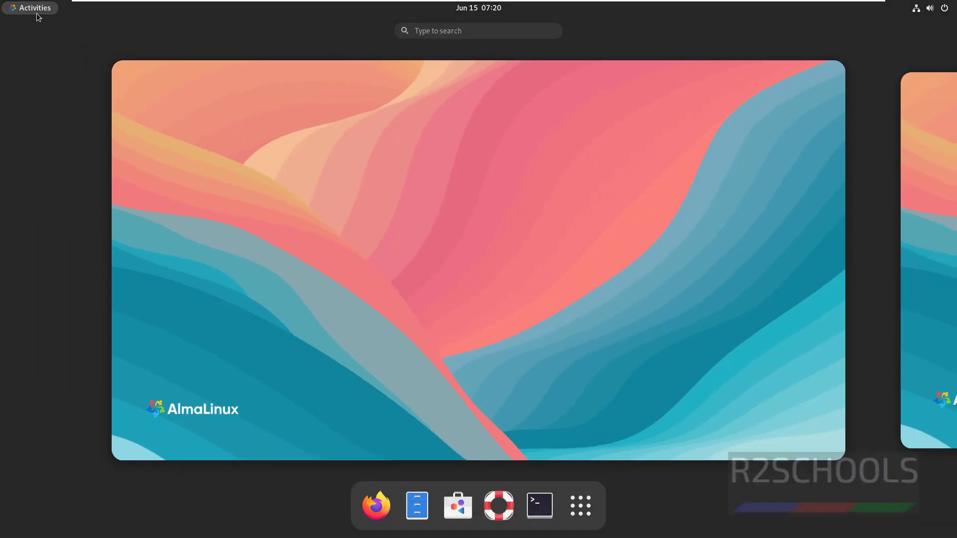
{"action": "left_click", "coordinate": [376, 504]}
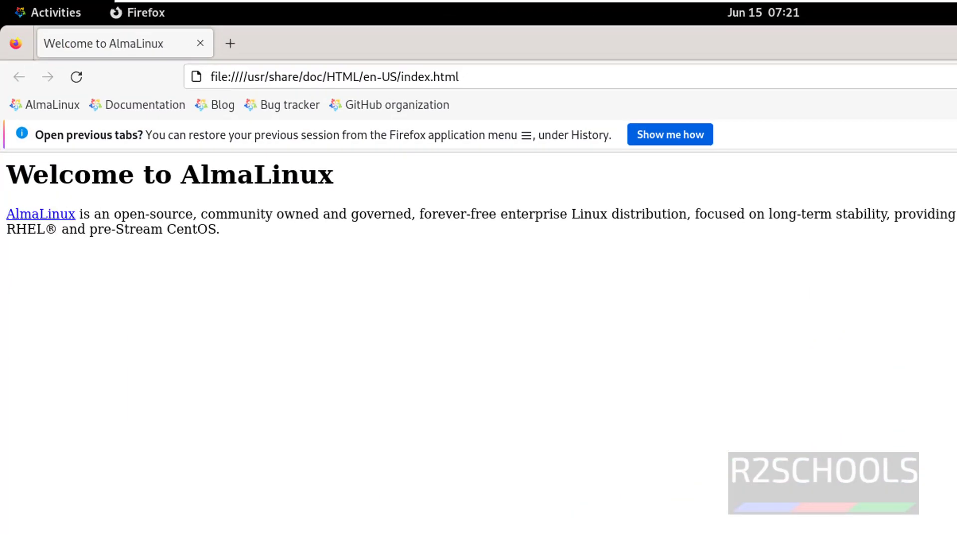
Load zabbix.com in the Firefox address bar
{"action": "left_click", "coordinate": [541, 81]}
{"action": "type", "text": "z"}
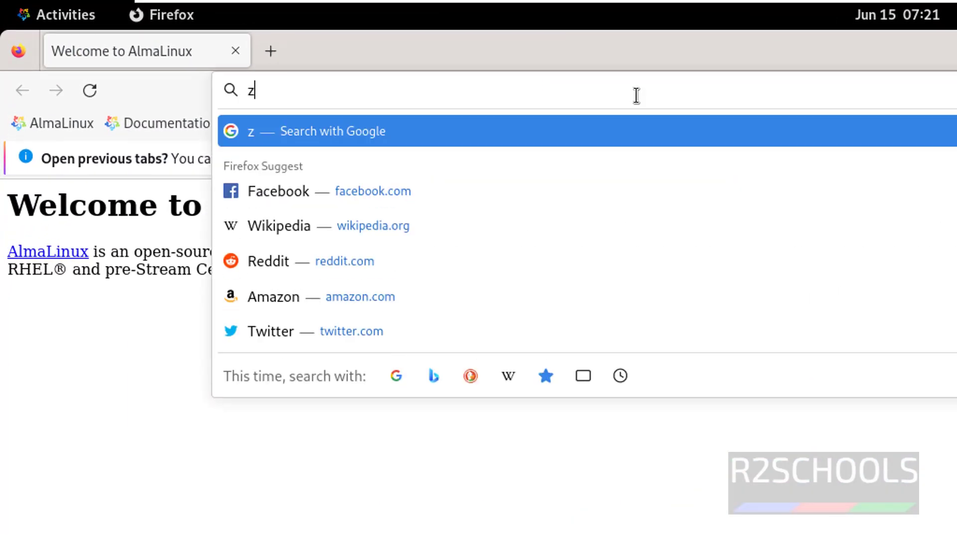
{"action": "type", "text": "abbix.c"}
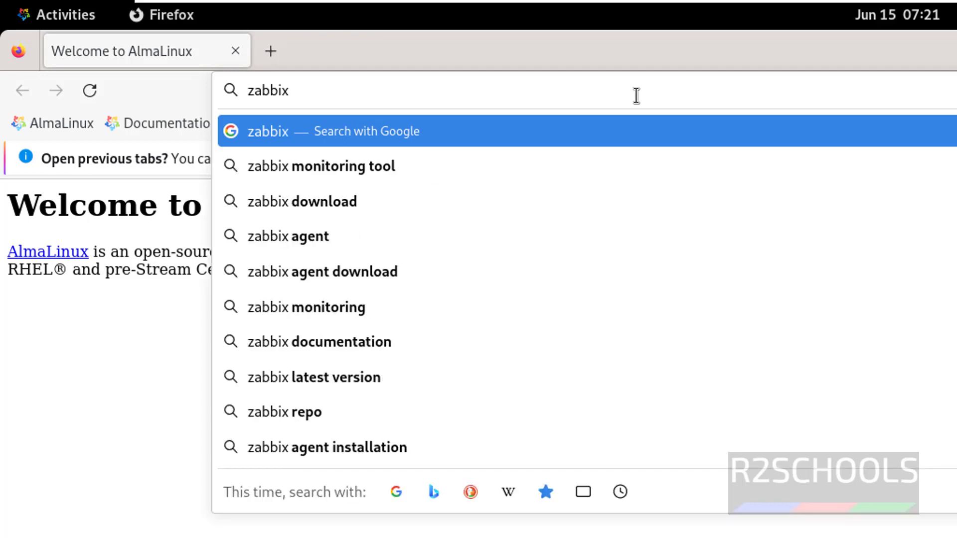
{"action": "type", "text": "om"}
{"action": "key", "text": "Return"}
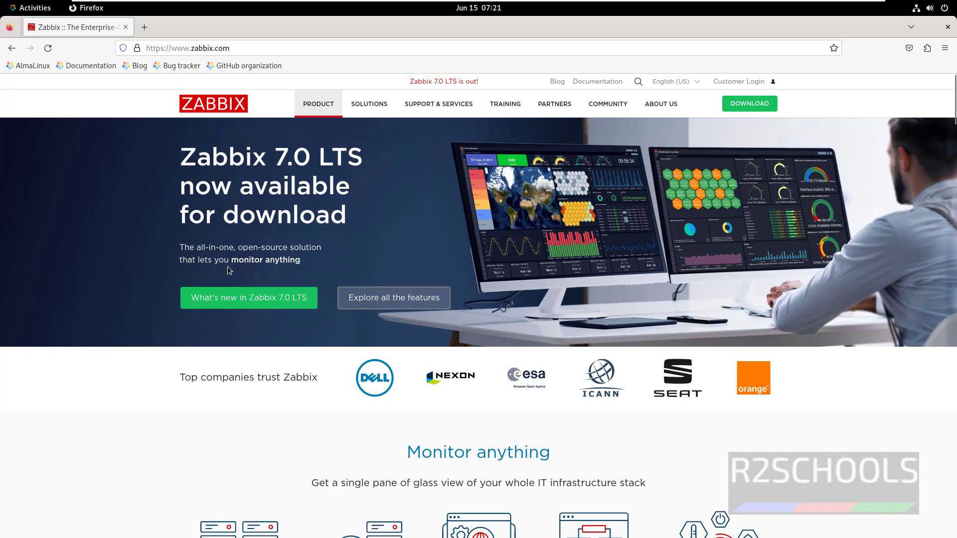
Open the Zabbix DOWNLOAD page and scroll to the 7.0 LTS / Alma Linux 9 / MySQL / Apache platform choices
{"action": "left_click", "coordinate": [726, 106]}
{"action": "scroll", "coordinate": [648, 239], "scroll_direction": "down", "scroll_amount": 2}
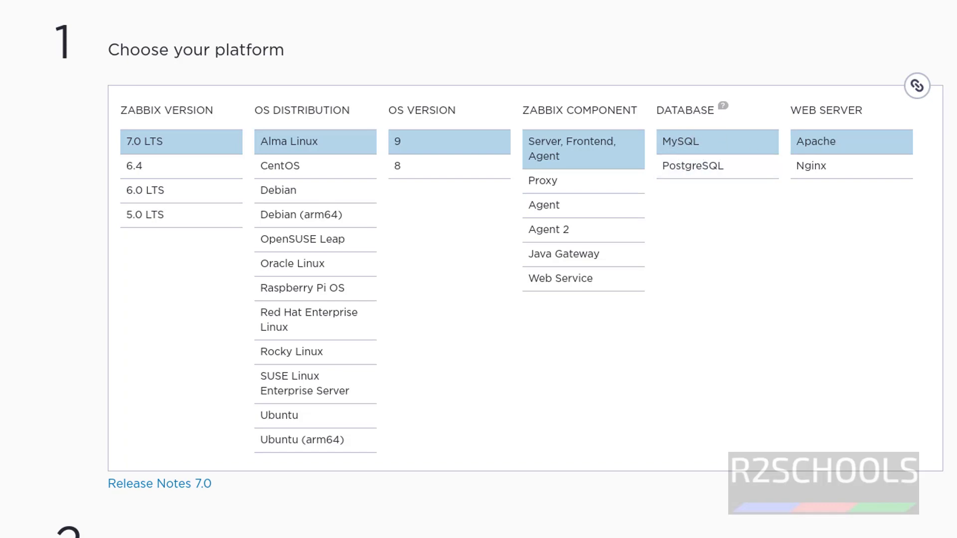
Search the web for 'mysql' in a new tab, then start typing a sudo dnf install command in the terminal
{"action": "key", "text": "ctrl+t"}
{"action": "type", "text": "mysql."}
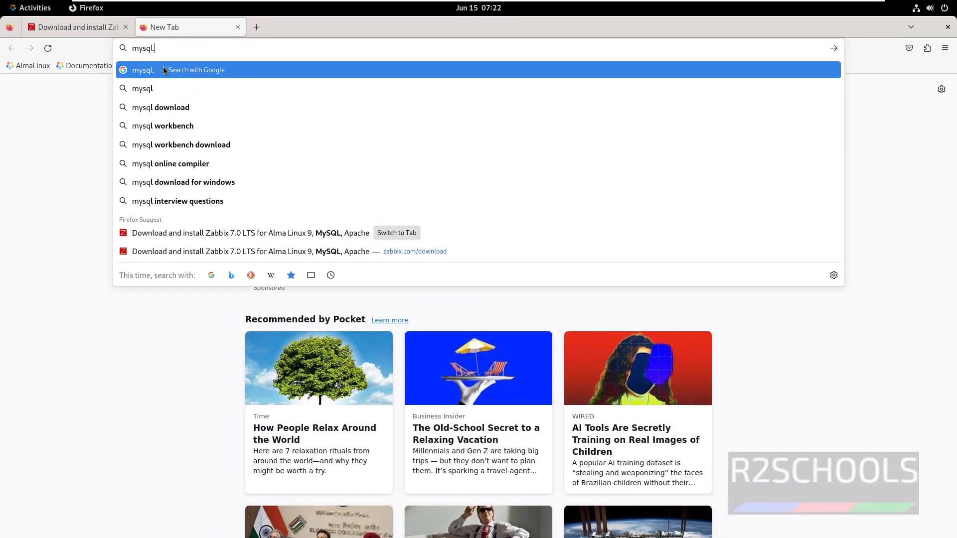
{"action": "key", "text": "Return"}
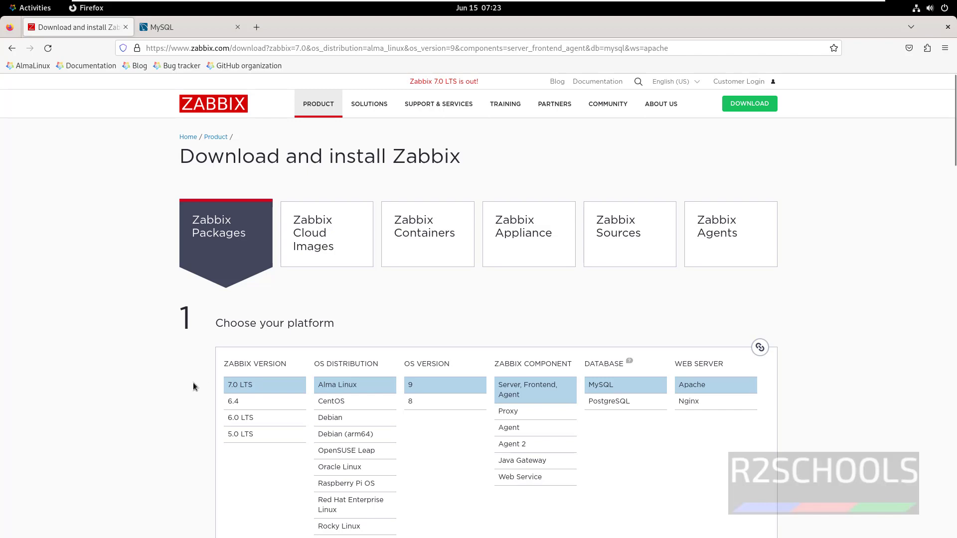
{"action": "left_click", "coordinate": [205, 31]}
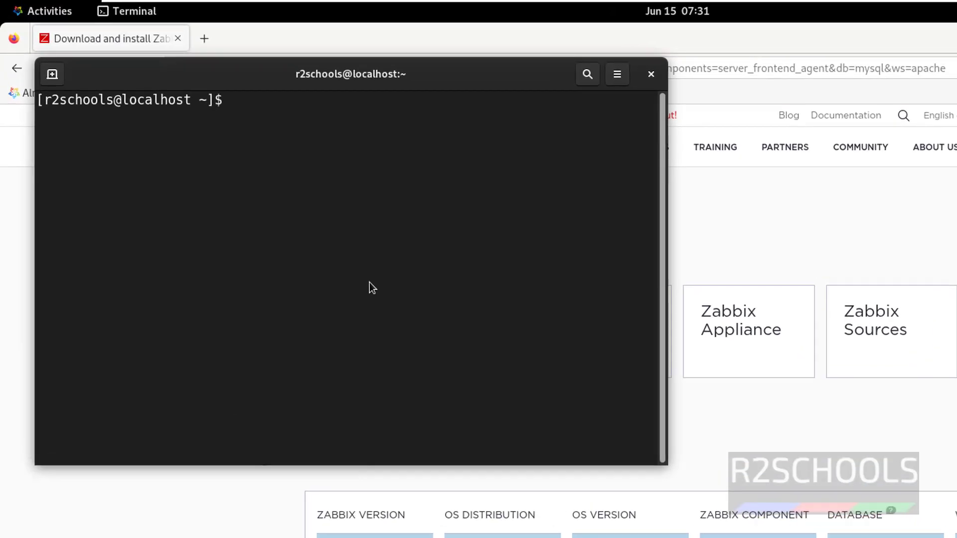
{"action": "type", "text": "sudo dnf insta"}
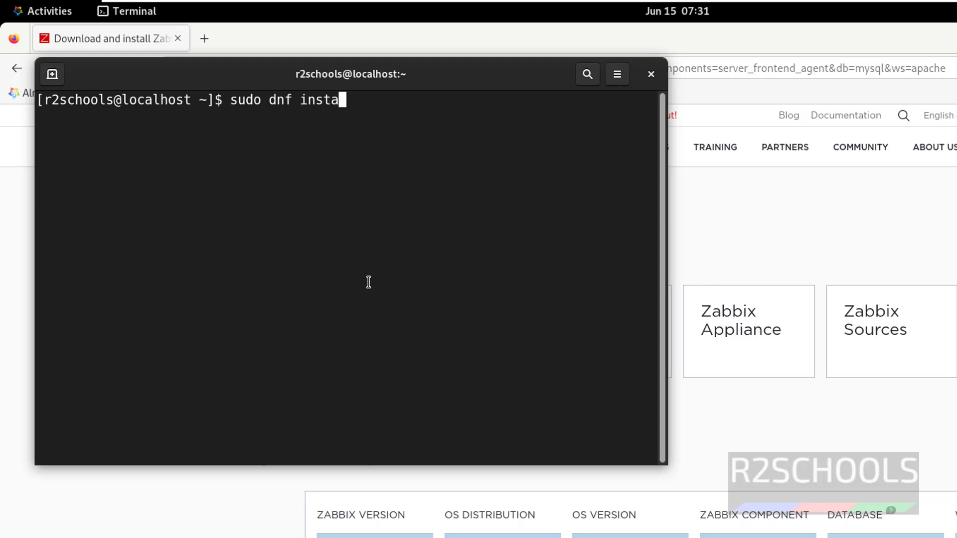
Install mysql-server 8.0.36 and its dependencies with dnf, confirming with y
{"action": "type", "text": "ll mysql-server"}
{"action": "key", "text": "Return"}
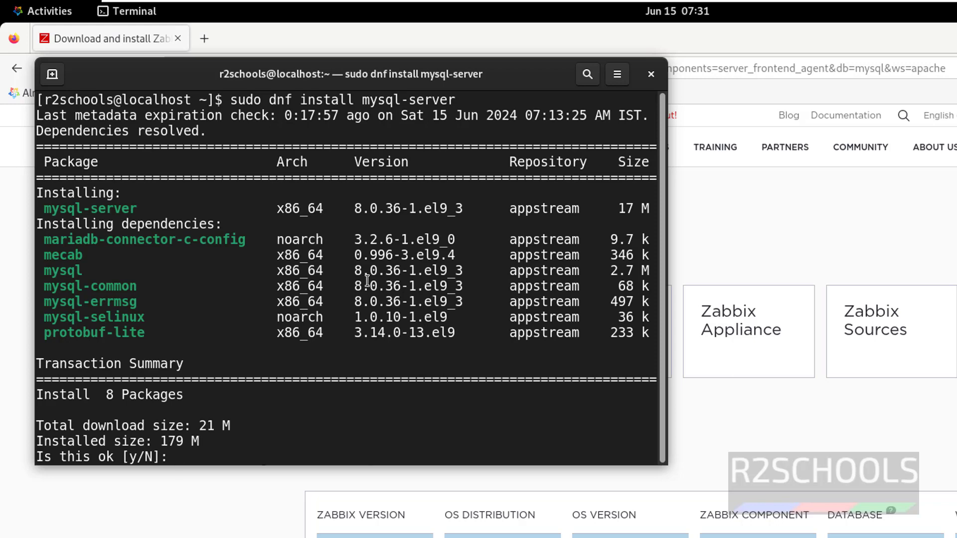
{"action": "left_click_drag", "start_coordinate": [354, 213], "coordinate": [402, 210]}
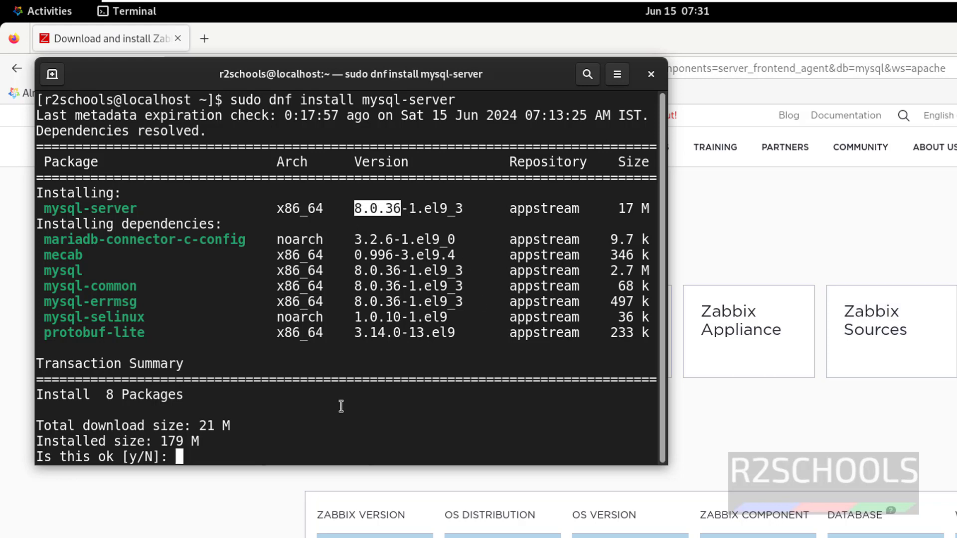
{"action": "type", "text": "y"}
{"action": "key", "text": "Return"}
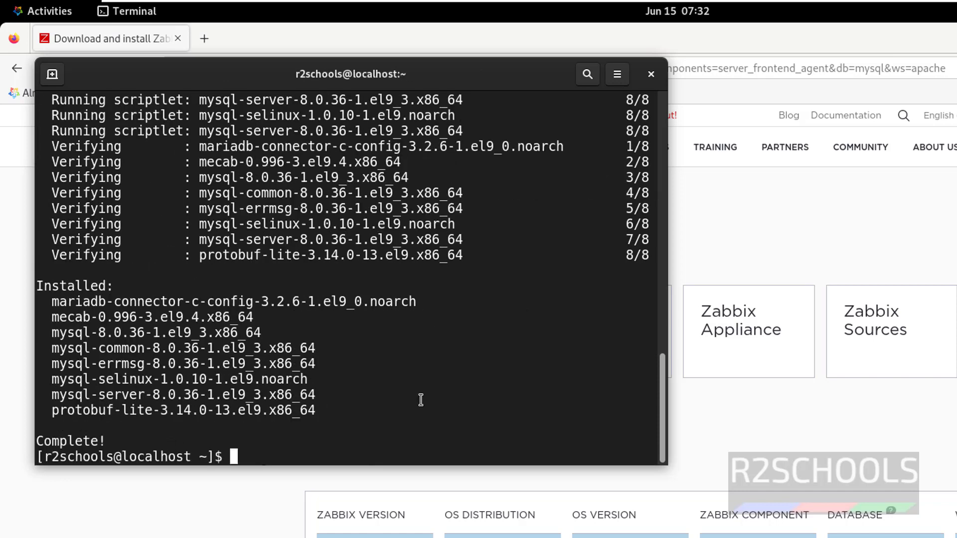
Check the current status of the mysqld service with systemctl
{"action": "type", "text": "sudo systemctl status mysqld"}
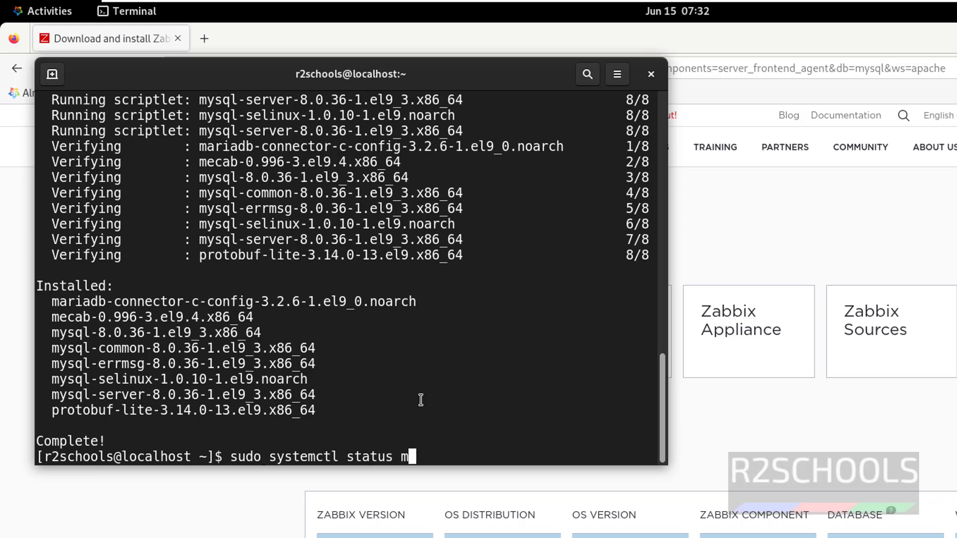
{"action": "key", "text": "Return"}
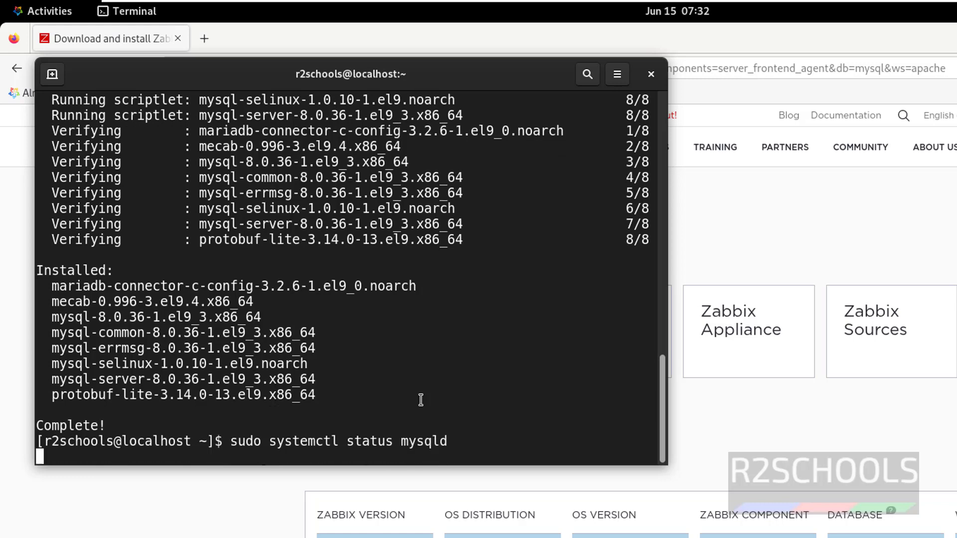
{"action": "key", "text": "q"}
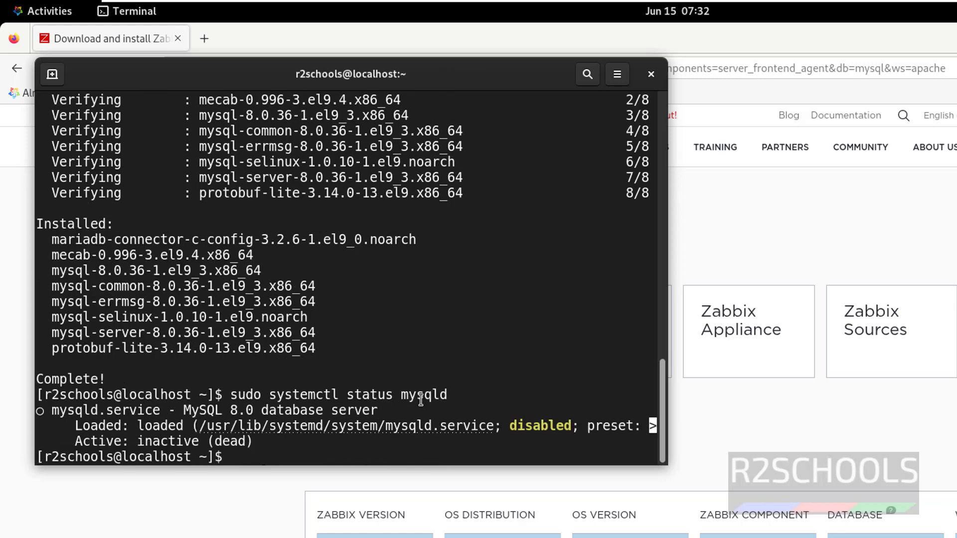
Start the mysqld service and enable it to launch at boot
{"action": "type", "text": "sudo systemctl st"}
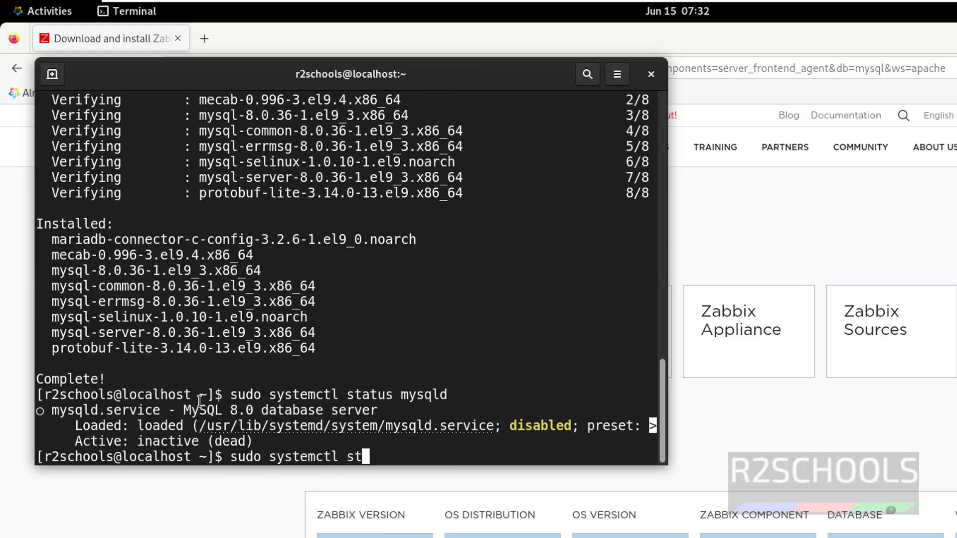
{"action": "type", "text": "art mysqld"}
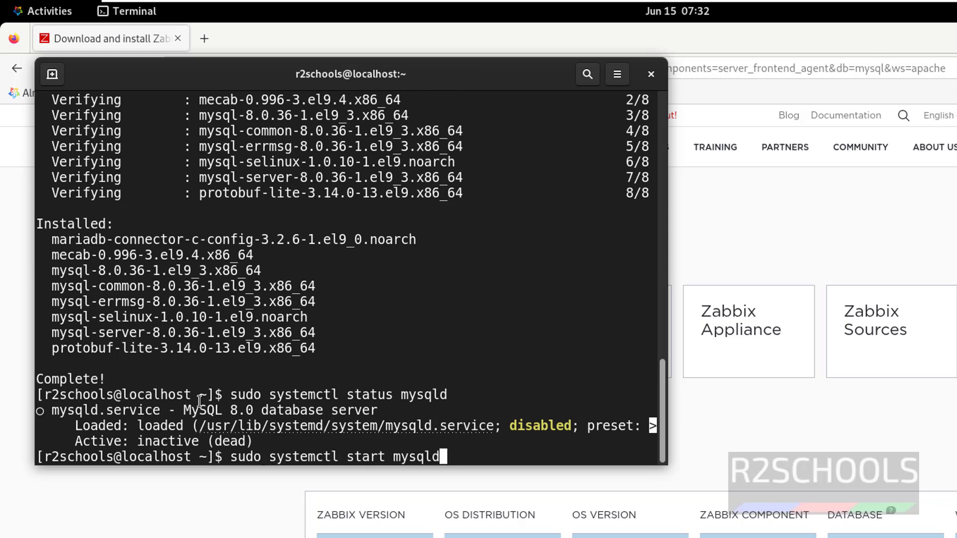
{"action": "key", "text": "Return"}
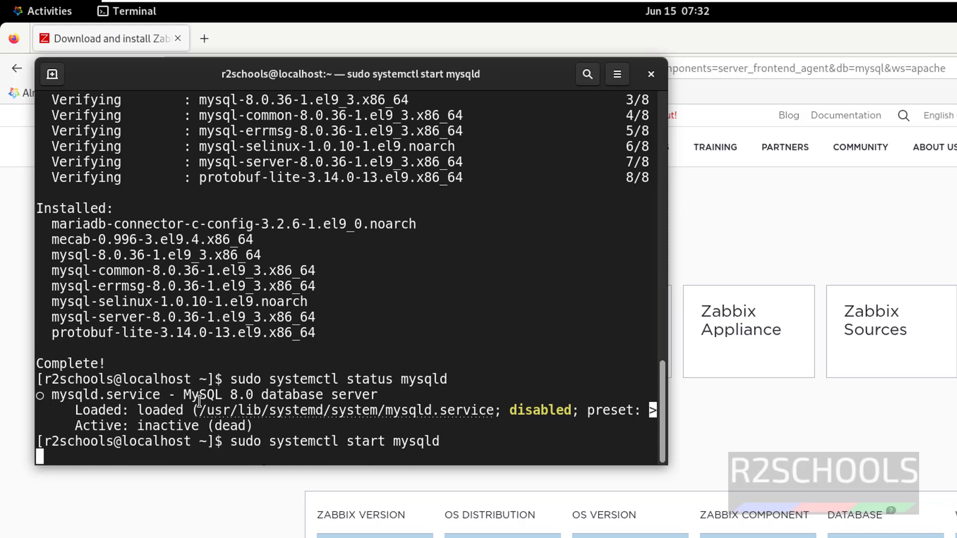
{"action": "key", "text": "Up"}
{"action": "key", "text": "Left"}
{"action": "key", "text": "Left"}
{"action": "key", "text": "Left"}
{"action": "key", "text": "Left"}
{"action": "key", "text": "Left"}
{"action": "key", "text": "Left"}
{"action": "key", "text": "Left"}
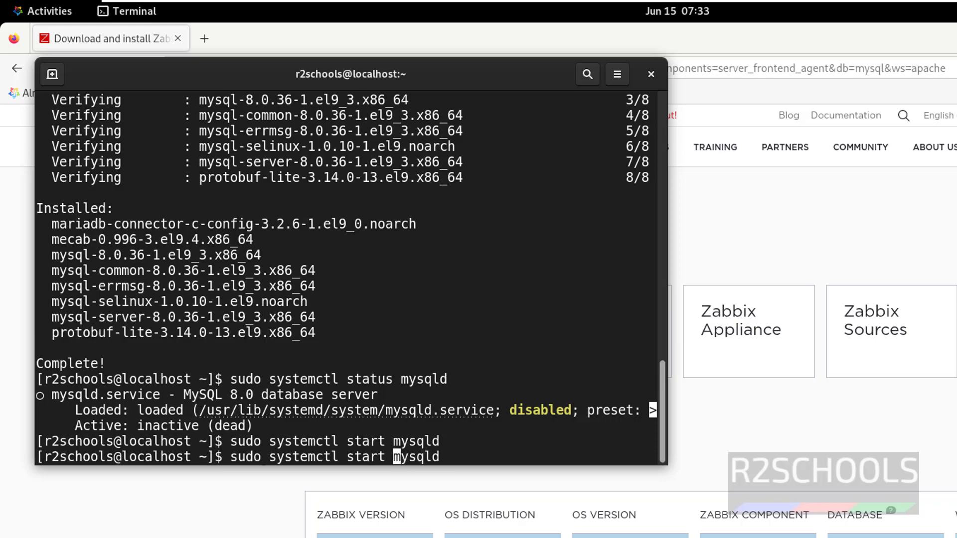
{"action": "key", "text": "BackSpace"}
{"action": "key", "text": "BackSpace"}
{"action": "key", "text": "BackSpace"}
{"action": "key", "text": "BackSpace"}
{"action": "key", "text": "BackSpace"}
{"action": "type", "text": "en"}
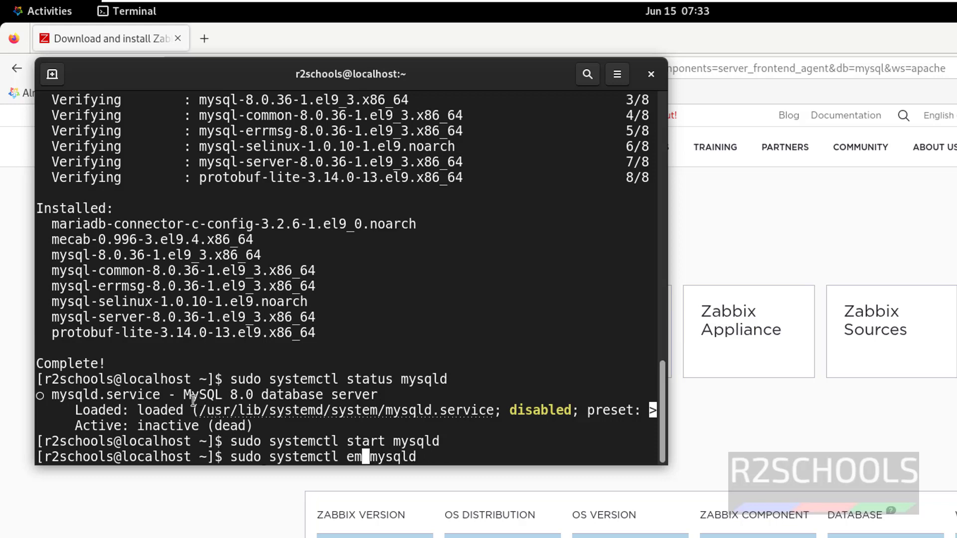
{"action": "key", "text": "BackSpace"}
{"action": "type", "text": "nable"}
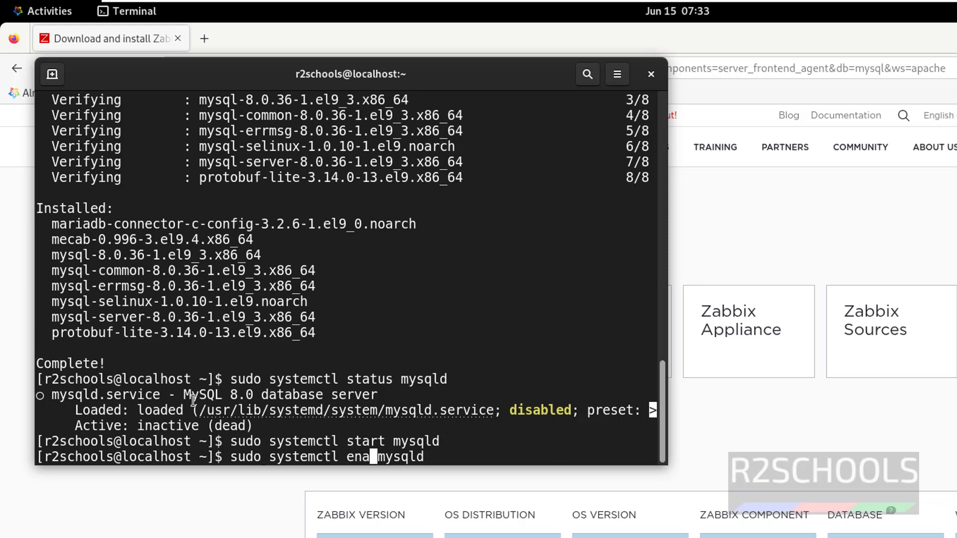
{"action": "key", "text": "Return"}
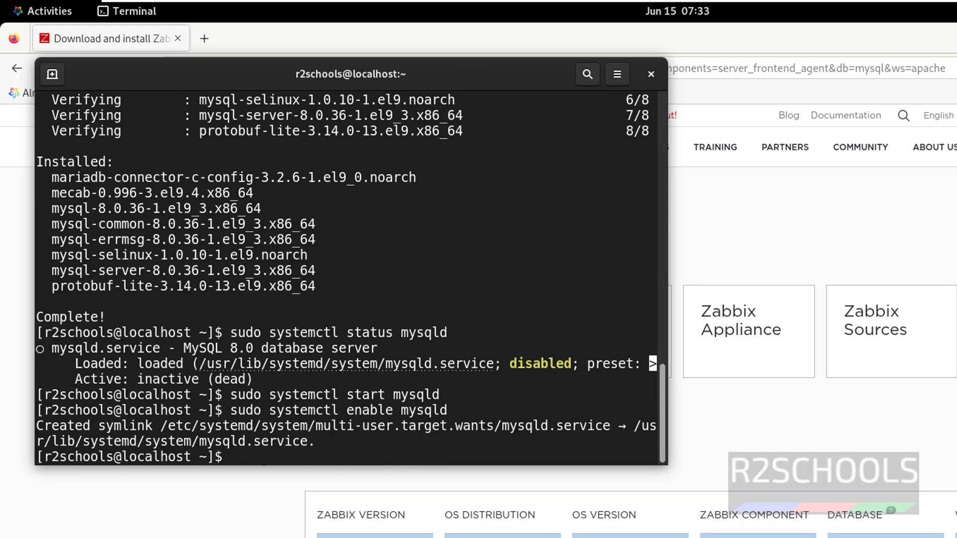
Confirm mysqld shows enabled and active (running), then clear the screen
{"action": "key", "text": "Up"}
{"action": "key", "text": "Up"}
{"action": "key", "text": "Up"}
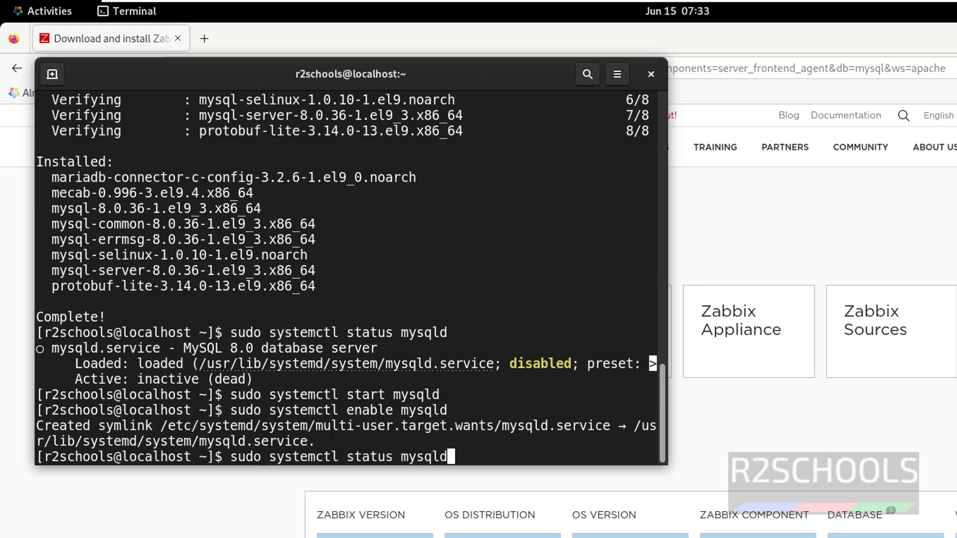
{"action": "key", "text": "Return"}
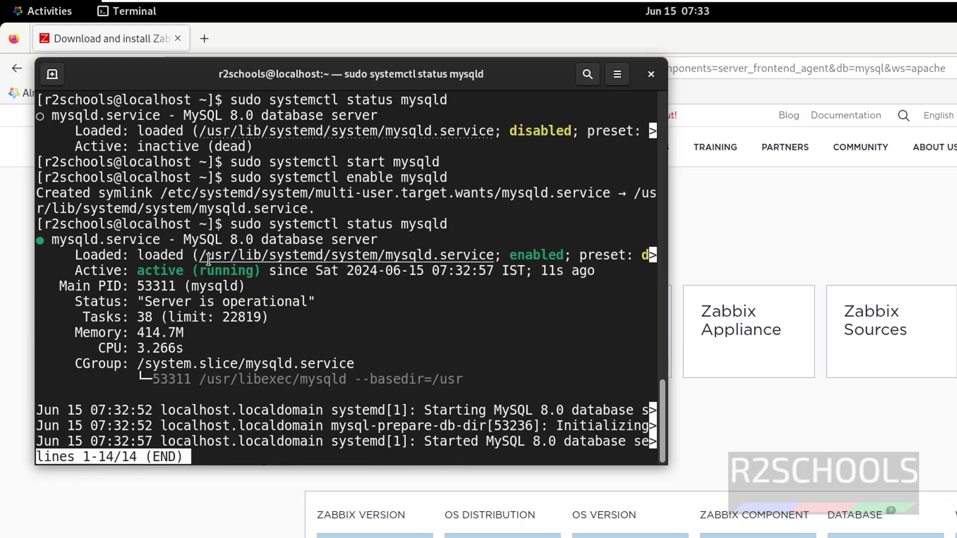
{"action": "double_click", "coordinate": [536, 256]}
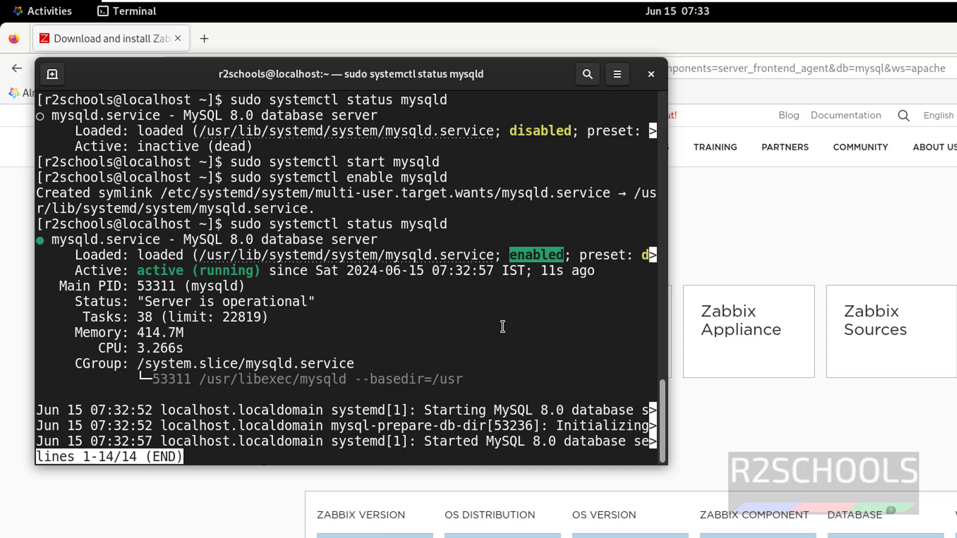
{"action": "key", "text": "q"}
{"action": "key", "text": "ctrl+l"}
Open the MySQL monitor with sudo mysql and run an ALTER USER root statement with a new password
{"action": "type", "text": "sudo mysql"}
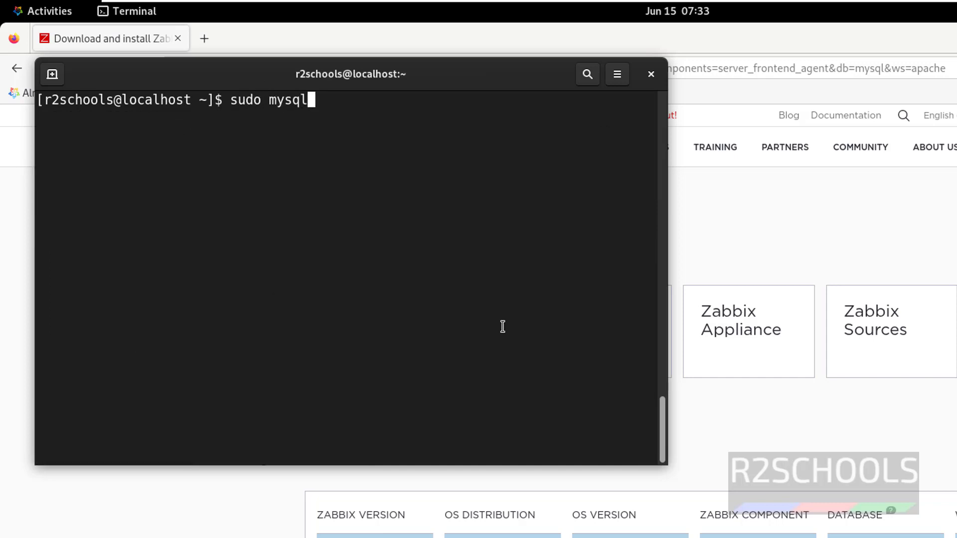
{"action": "key", "text": "Return"}
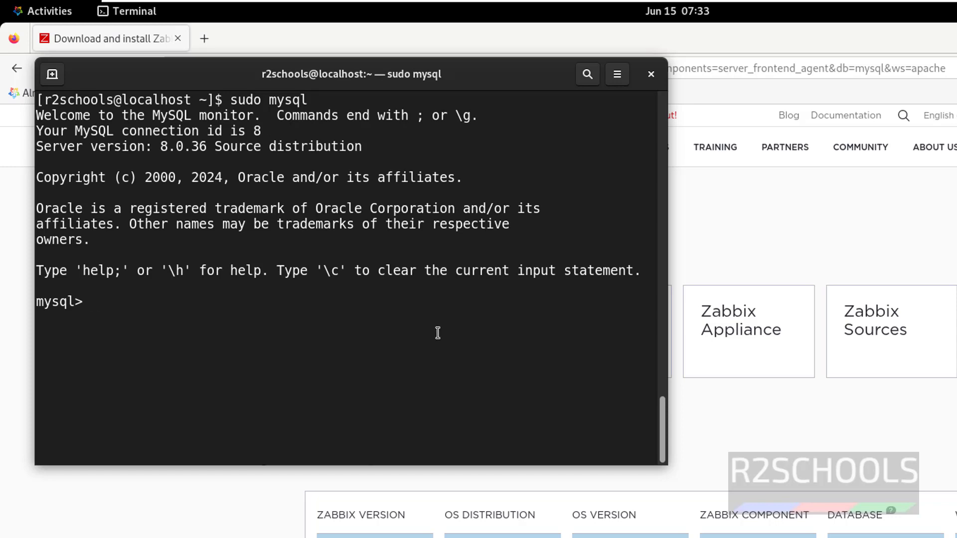
{"action": "type", "text": "alter use"}
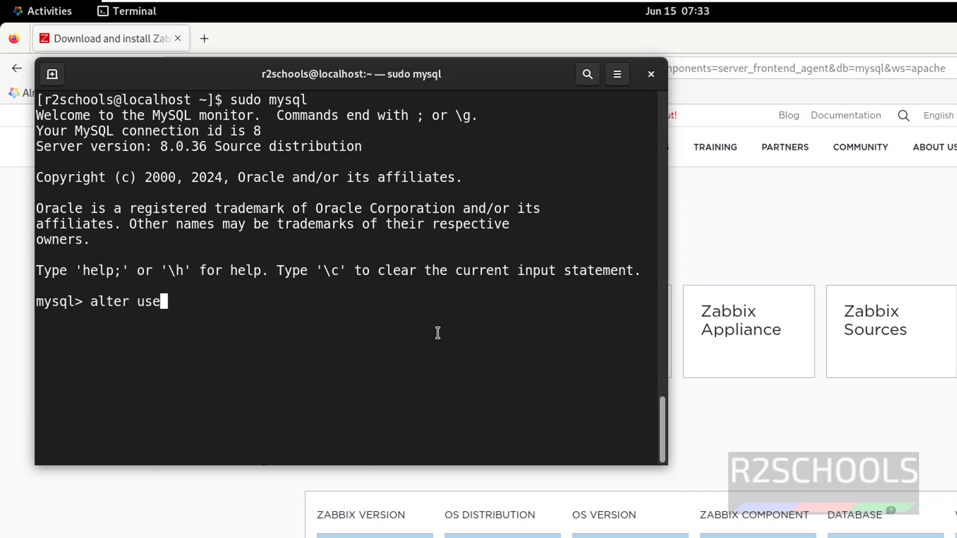
{"action": "type", "text": "r too"}
{"action": "key", "text": "BackSpace"}
{"action": "key", "text": "BackSpace"}
{"action": "key", "text": "BackSpace"}
{"action": "type", "text": "root ident"}
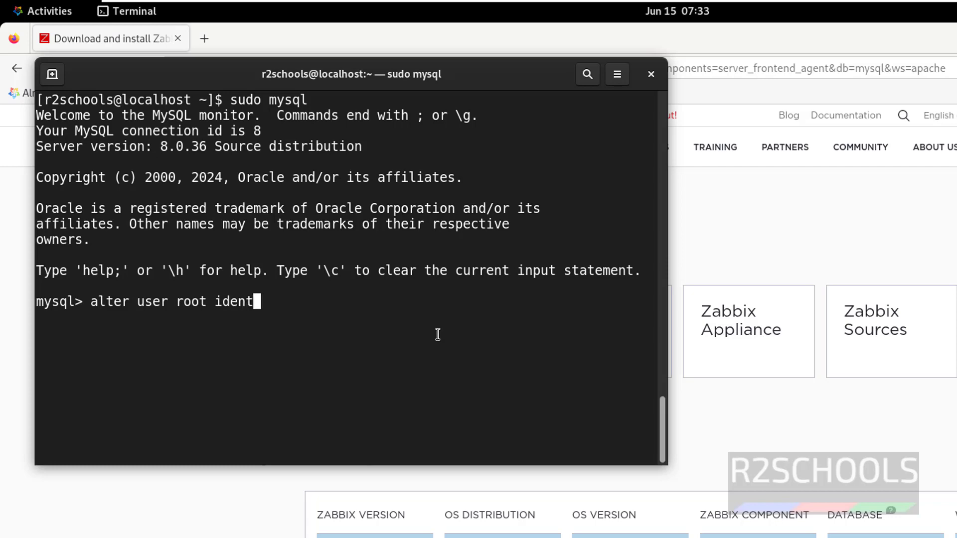
{"action": "type", "text": "ified by "}
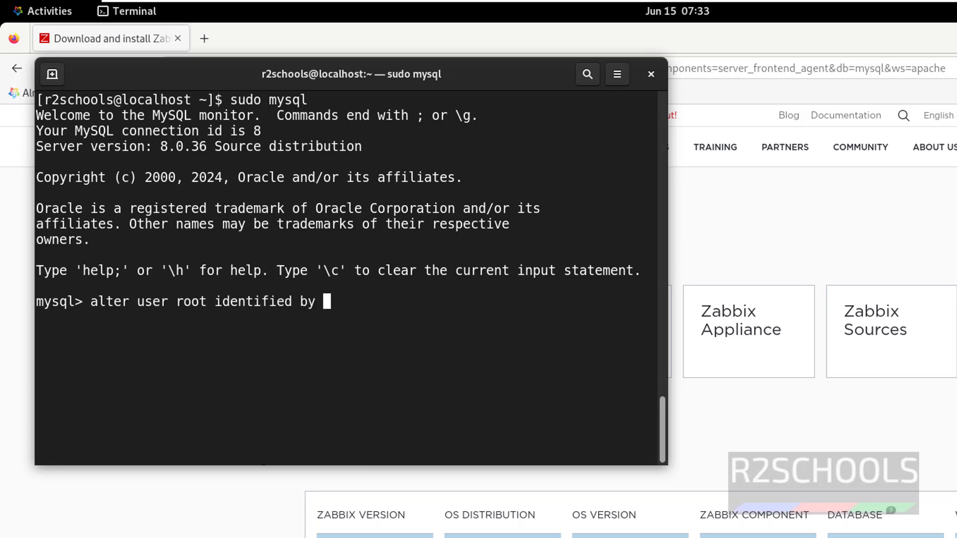
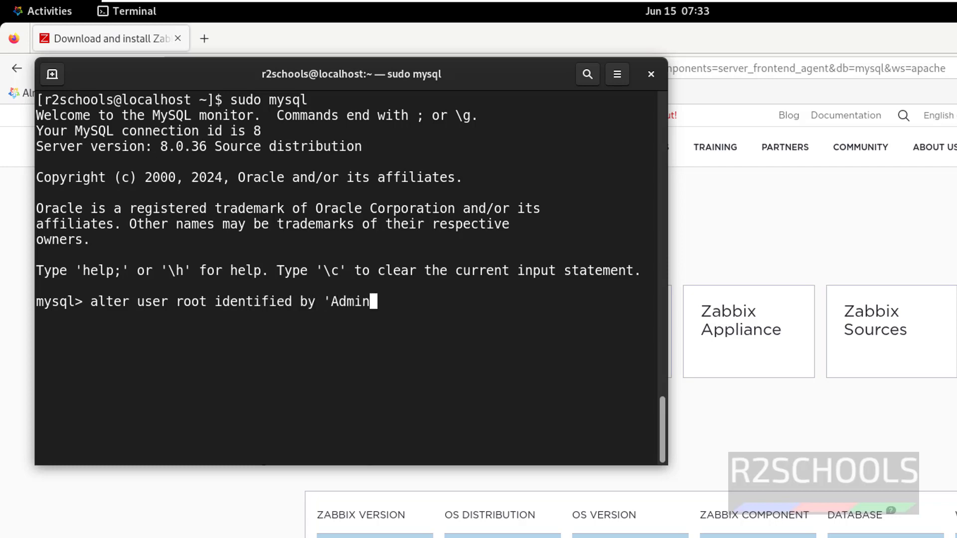
{"action": "key", "text": "Return"}
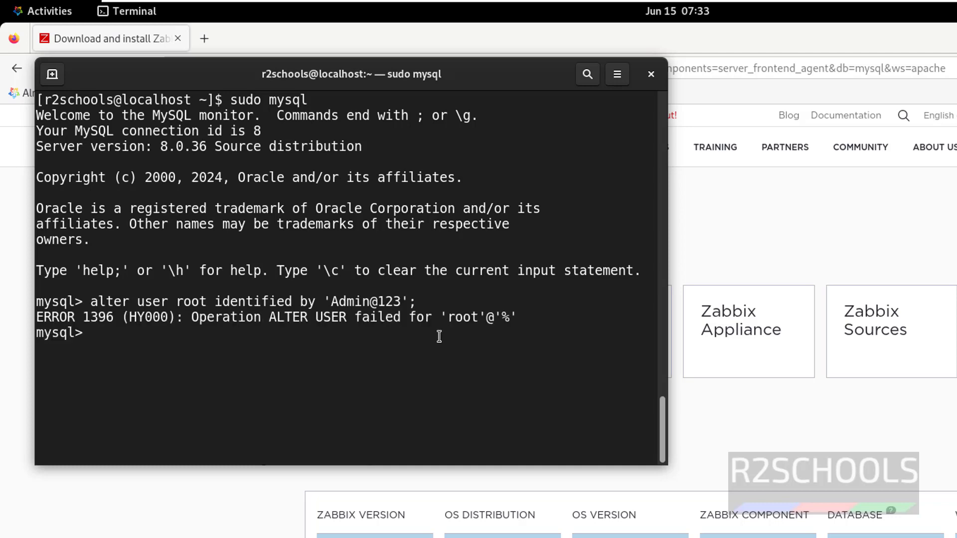
Set a new password for root@localhost with ALTER USER ... IDENTIFIED BY
{"action": "type", "text": "alter us"}
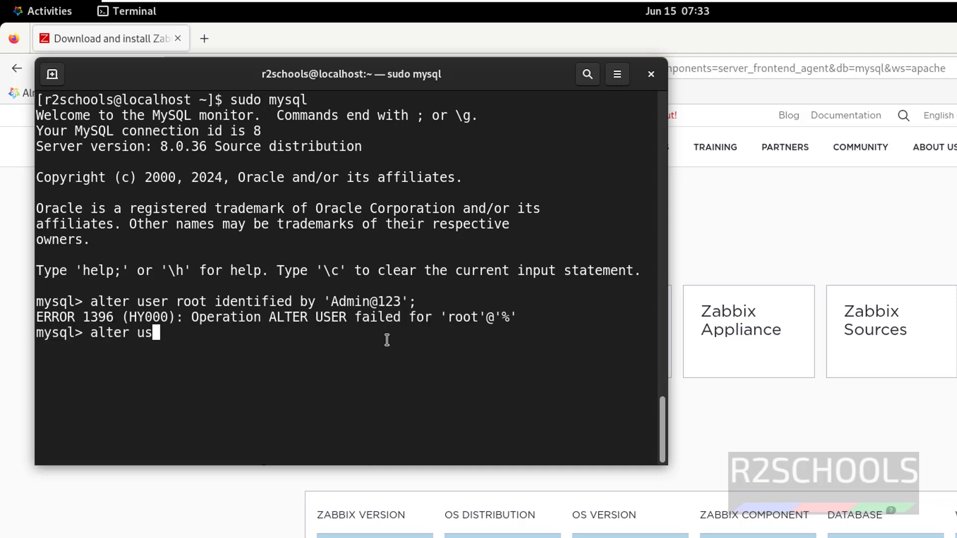
{"action": "type", "text": "er root@l"}
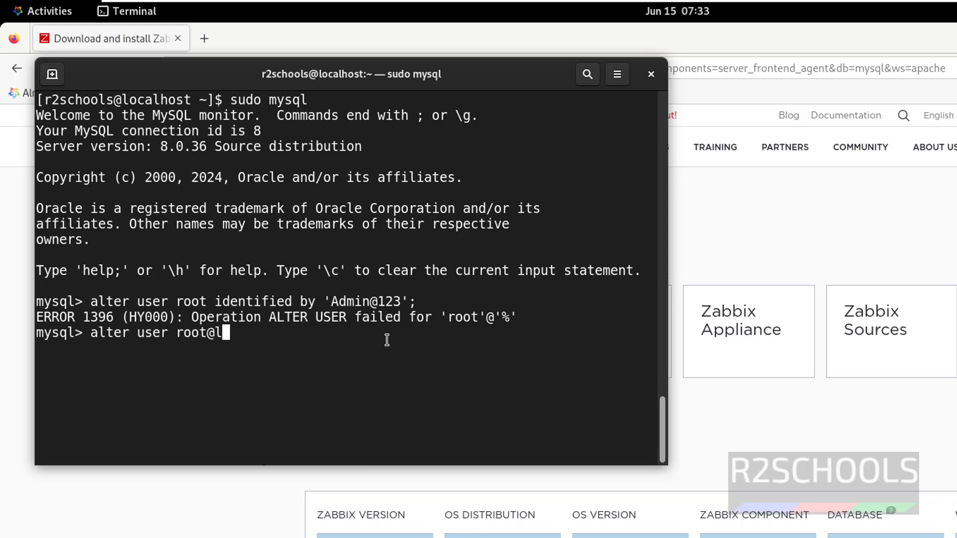
{"action": "type", "text": "ocalhost idenfie"}
{"action": "key", "text": "BackSpace"}
{"action": "type", "text": "f"}
{"action": "key", "text": "BackSpace"}
{"action": "key", "text": "BackSpace"}
{"action": "type", "text": "t"}
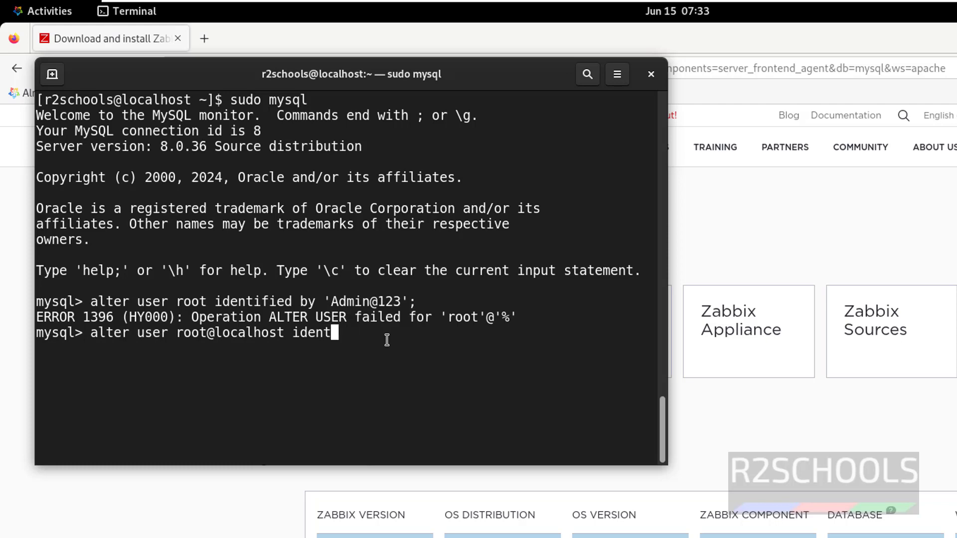
{"action": "type", "text": "ified by"}
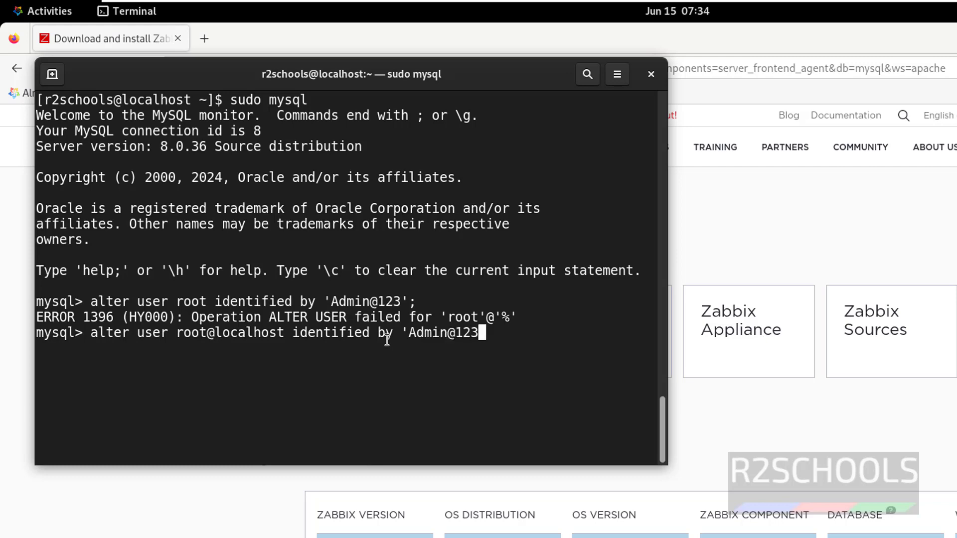
{"action": "key", "text": "Return"}
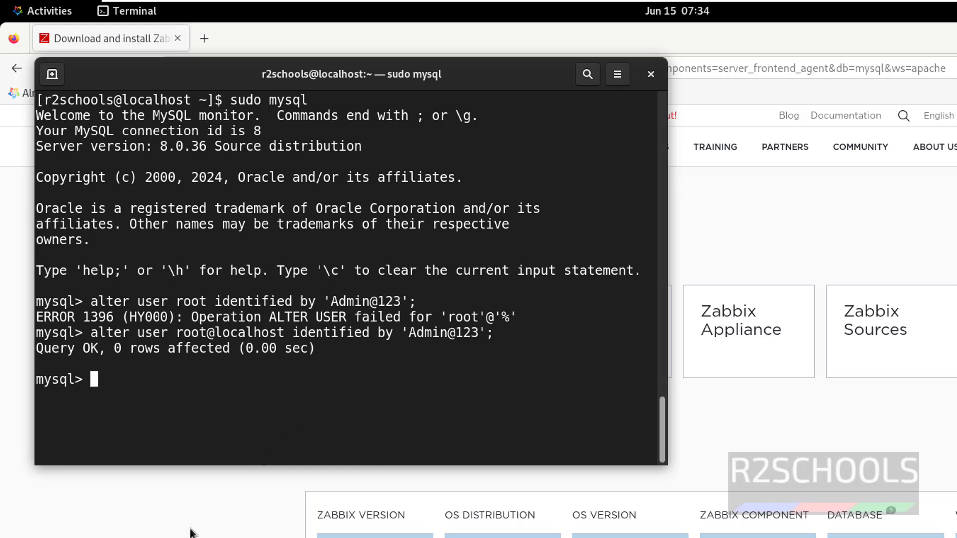
Quit the MySQL monitor, glance at the Zabbix download page, and return to the terminal
{"action": "type", "text": "quit"}
{"action": "key", "text": "Return"}
{"action": "left_click", "coordinate": [190, 533]}
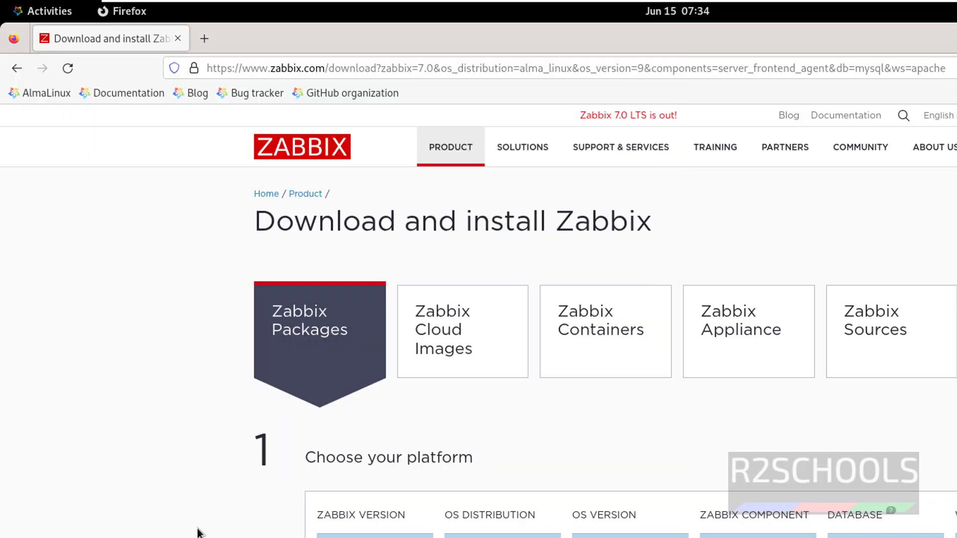
{"action": "scroll", "coordinate": [199, 532], "scroll_direction": "down", "scroll_amount": 5}
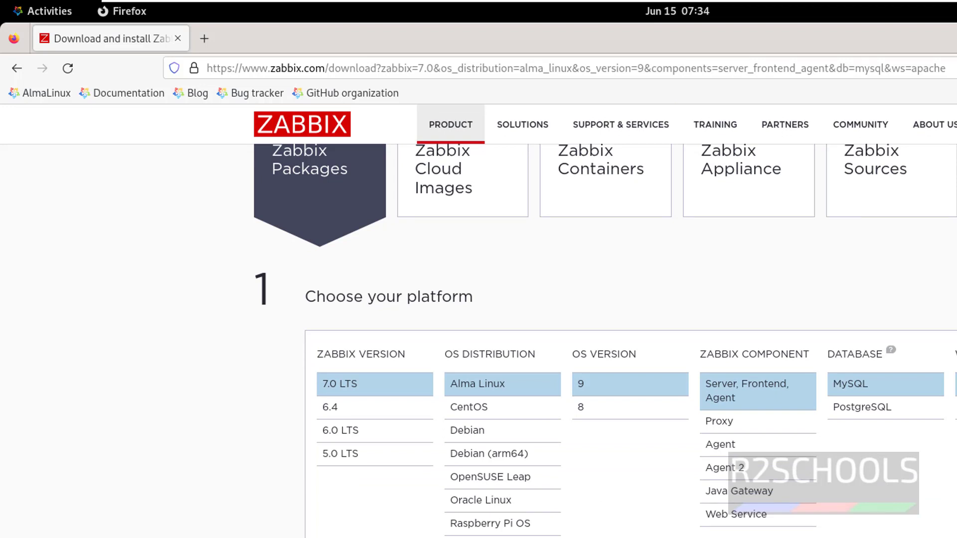
{"action": "key", "text": "alt+Tab"}
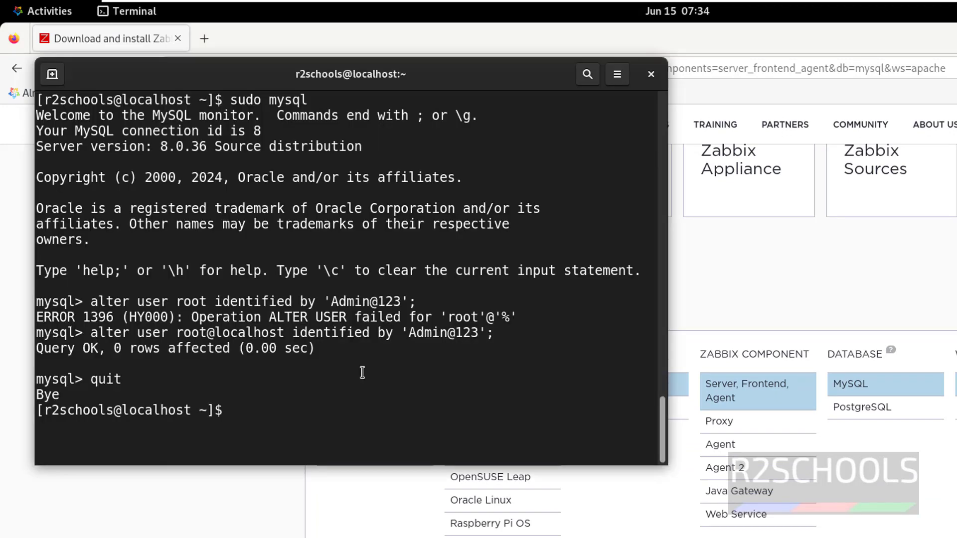
Install httpd, php, php-fpm, php-mysqlnd, php-ldap, php-bcmath, php-mbstring, php-gd, php-pdo and php-xml with dnf
{"action": "key", "text": "ctrl+l"}
{"action": "type", "text": "sudo"}
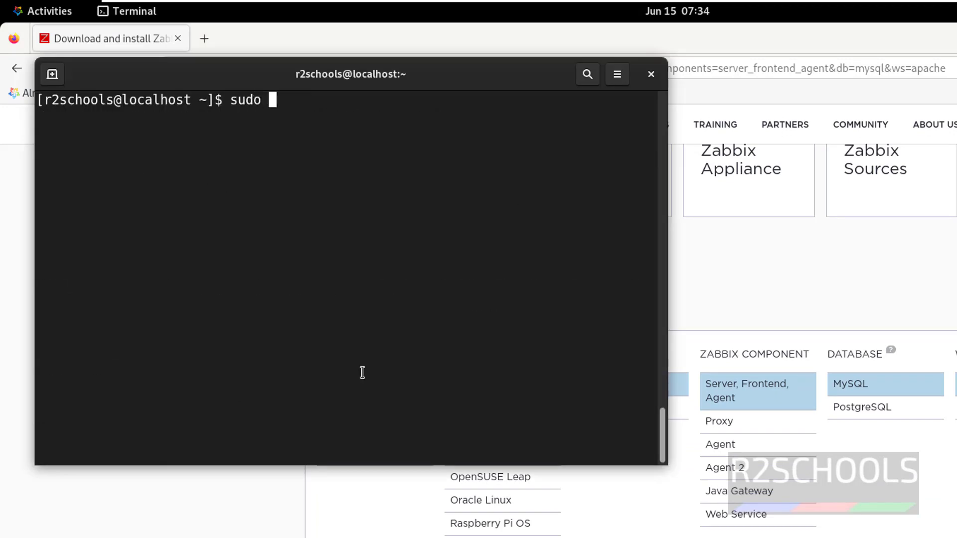
{"action": "type", "text": "dnf install httpd php php-fpm php-mysqlnd php-ldap php-bcmath php-mbstring php-gd php-pdo php-xml"}
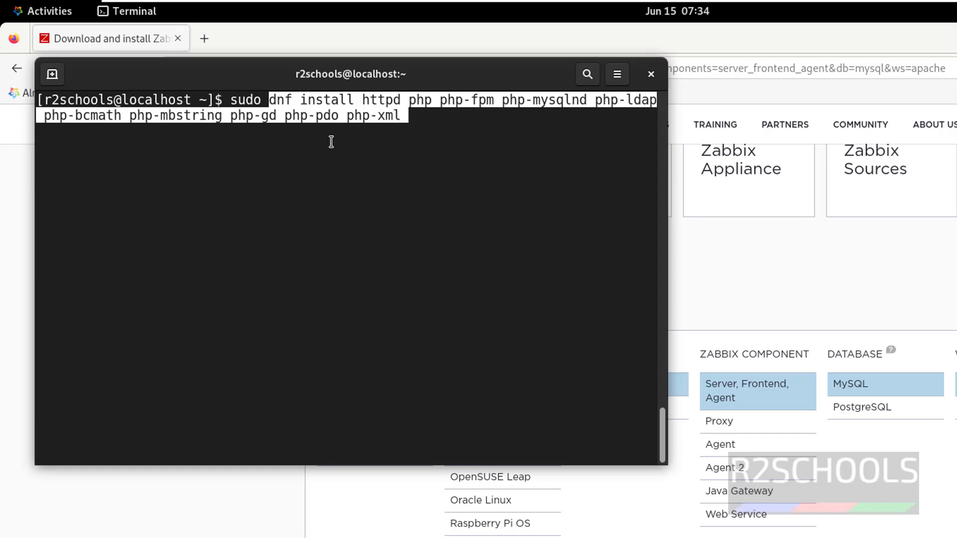
{"action": "key", "text": "Return"}
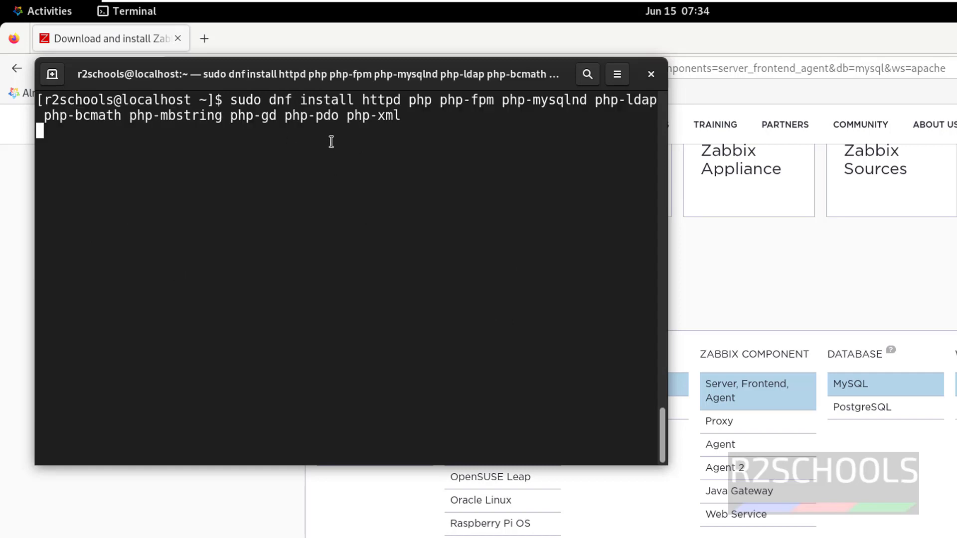
{"action": "type", "text": "y"}
{"action": "key", "text": "Return"}
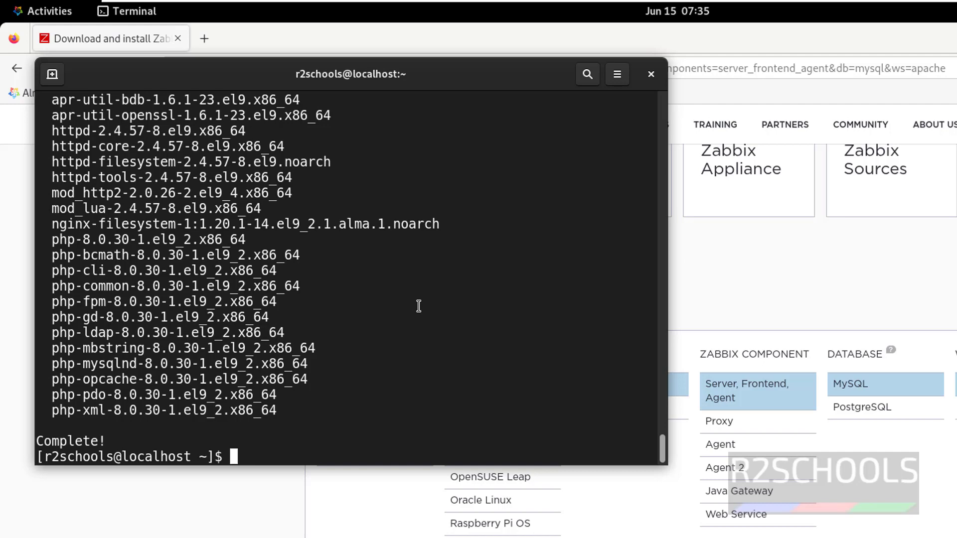
{"action": "type", "text": "sudo systemctl "}
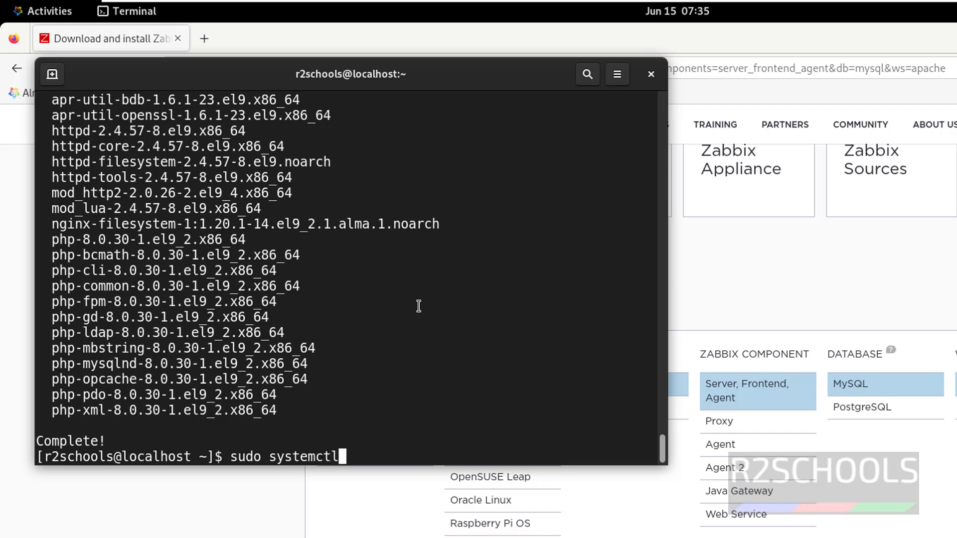
{"action": "type", "text": "enable httpd"}
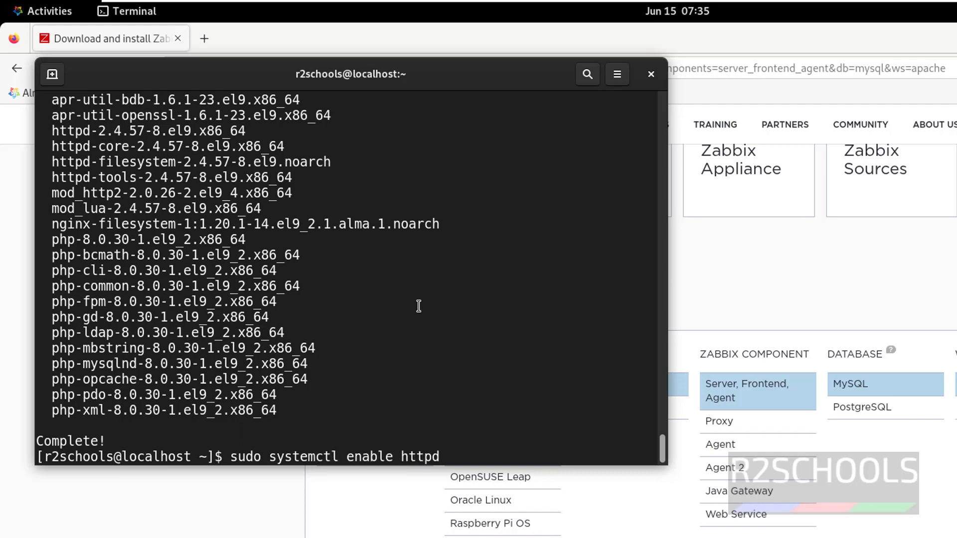
Enable httpd at boot and start the Apache web server
{"action": "key", "text": "Return"}
{"action": "key", "text": "Up"}
{"action": "key", "text": "Left"}
{"action": "key", "text": "Left"}
{"action": "key", "text": "Left"}
{"action": "key", "text": "Left"}
{"action": "key", "text": "Left"}
{"action": "key", "text": "Left"}
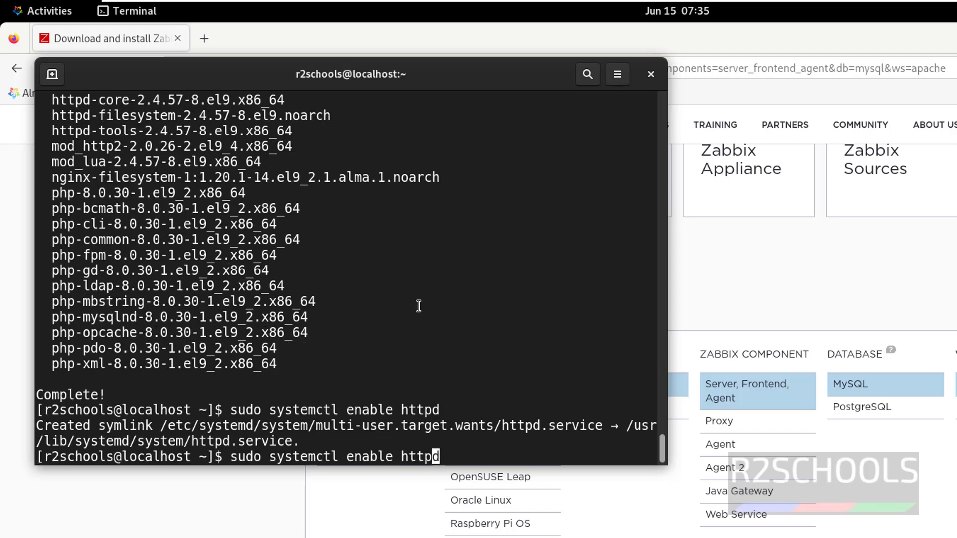
{"action": "key", "text": "BackSpace"}
{"action": "key", "text": "BackSpace"}
{"action": "key", "text": "BackSpace"}
{"action": "key", "text": "BackSpace"}
{"action": "key", "text": "BackSpace"}
{"action": "key", "text": "BackSpace"}
{"action": "type", "text": "start"}
{"action": "key", "text": "Return"}
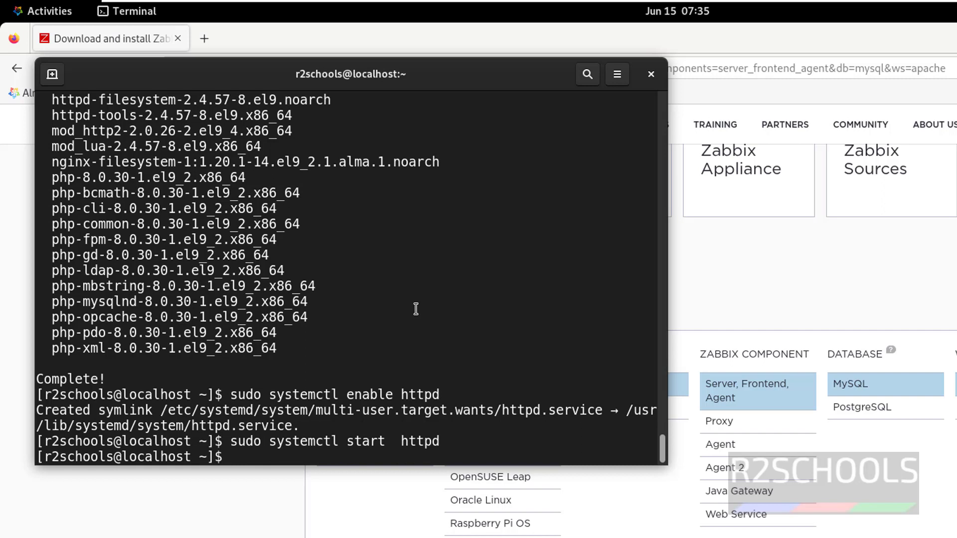
Enable php-fpm at boot and start the PHP-FPM service
{"action": "key", "text": "Up"}
{"action": "key", "text": "Left"}
{"action": "key", "text": "Left"}
{"action": "key", "text": "Left"}
{"action": "key", "text": "Left"}
{"action": "key", "text": "Left"}
{"action": "key", "text": "Left"}
{"action": "key", "text": "Left"}
{"action": "key", "text": "BackSpace"}
{"action": "key", "text": "BackSpace"}
{"action": "key", "text": "BackSpace"}
{"action": "key", "text": "BackSpace"}
{"action": "key", "text": "BackSpace"}
{"action": "type", "text": "enable"}
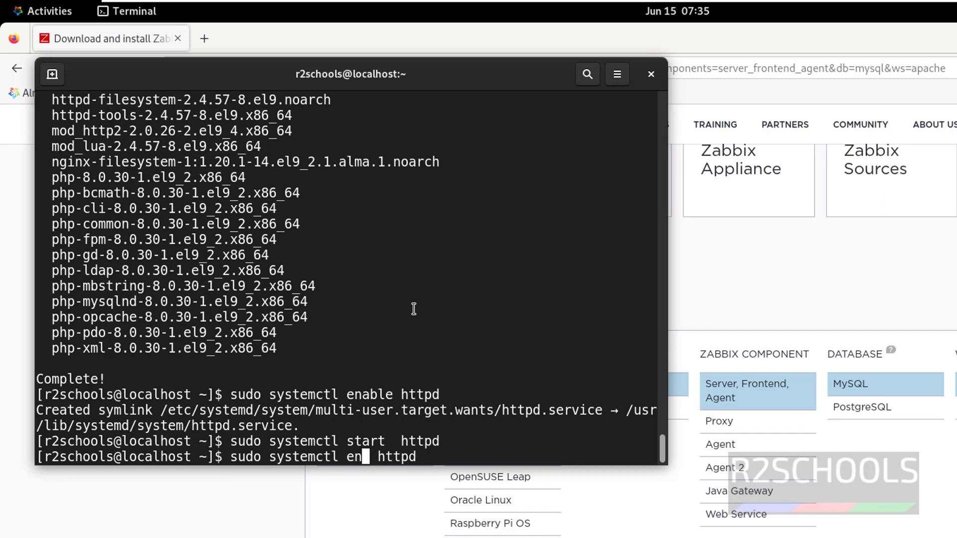
{"action": "key", "text": "Right"}
{"action": "key", "text": "Delete"}
{"action": "key", "text": "Delete"}
{"action": "key", "text": "Delete"}
{"action": "key", "text": "Delete"}
{"action": "key", "text": "Delete"}
{"action": "key", "text": "Delete"}
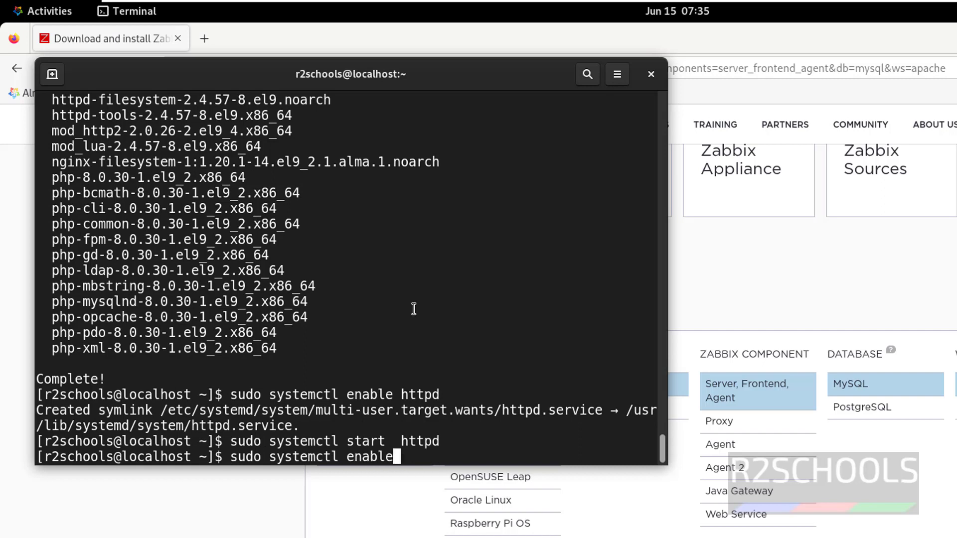
{"action": "type", "text": "php-fpm"}
{"action": "key", "text": "Return"}
{"action": "key", "text": "Up"}
{"action": "key", "text": "Left"}
{"action": "key", "text": "Left"}
{"action": "key", "text": "Left"}
{"action": "key", "text": "Left"}
{"action": "key", "text": "Left"}
{"action": "key", "text": "Left"}
{"action": "key", "text": "Left"}
{"action": "key", "text": "BackSpace"}
{"action": "key", "text": "BackSpace"}
{"action": "key", "text": "BackSpace"}
{"action": "key", "text": "BackSpace"}
{"action": "key", "text": "BackSpace"}
{"action": "key", "text": "BackSpace"}
{"action": "key", "text": "BackSpace"}
{"action": "type", "text": "start"}
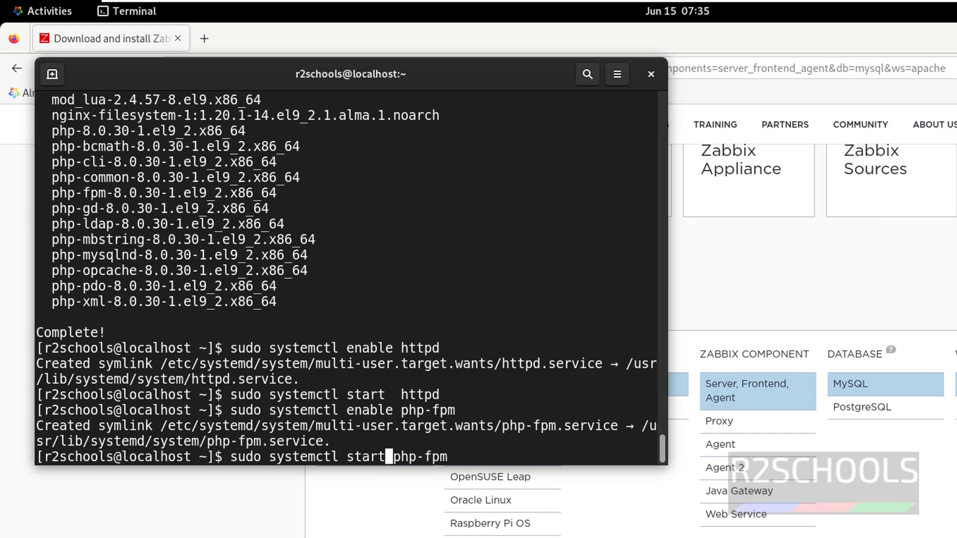
{"action": "key", "text": "Return"}
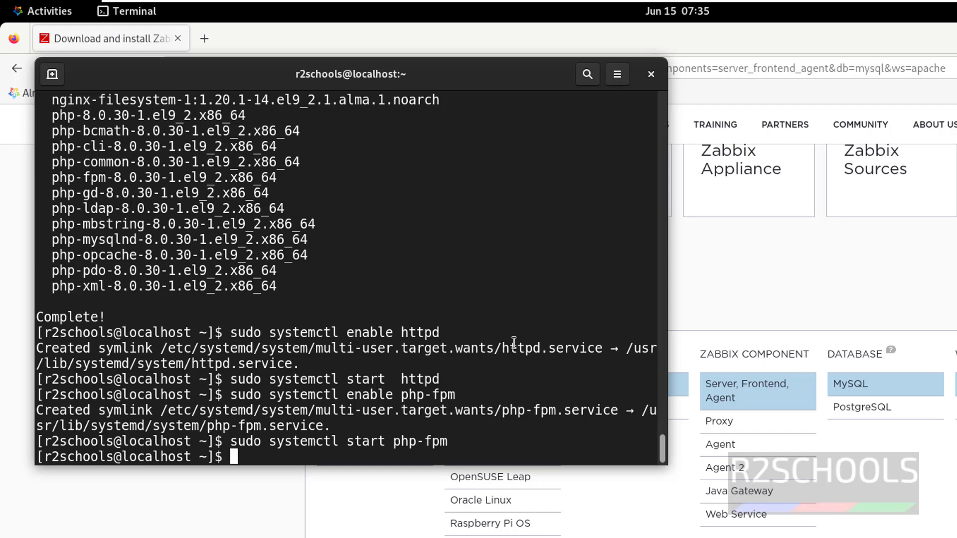
Check that both php-fpm and httpd report active (running) in systemctl status
{"action": "key", "text": "Up"}
{"action": "key", "text": "Left"}
{"action": "key", "text": "Left"}
{"action": "key", "text": "Left"}
{"action": "key", "text": "Left"}
{"action": "key", "text": "Left"}
{"action": "key", "text": "Left"}
{"action": "key", "text": "Left"}
{"action": "key", "text": "Left"}
{"action": "key", "text": "BackSpace"}
{"action": "key", "text": "BackSpace"}
{"action": "type", "text": "tus"}
{"action": "key", "text": "Return"}
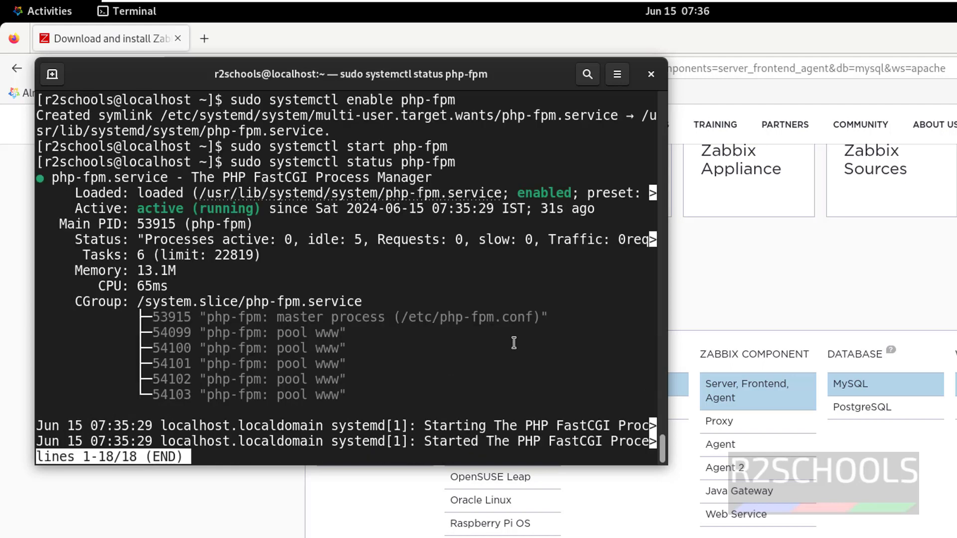
{"action": "key", "text": "q"}
{"action": "key", "text": "Up"}
{"action": "key", "text": "Up"}
{"action": "key", "text": "Up"}
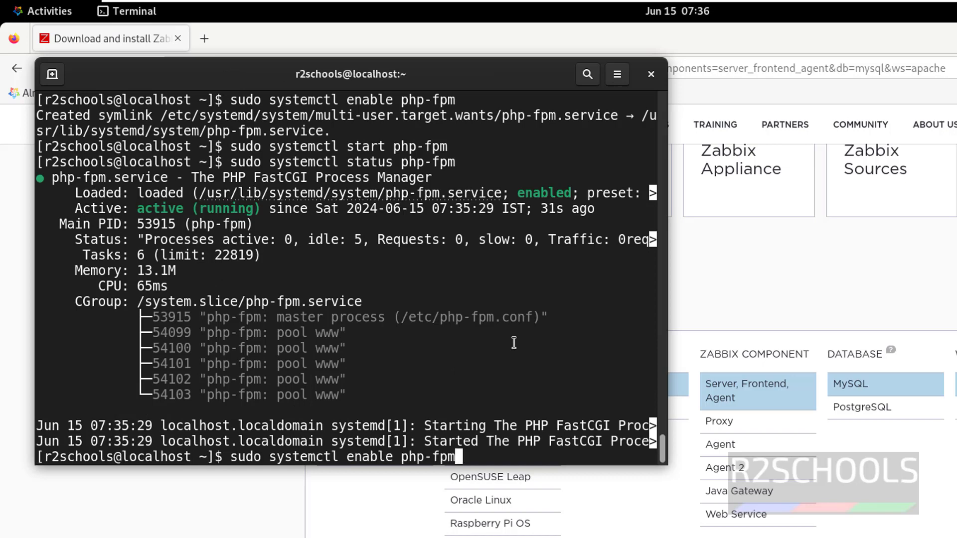
{"action": "key", "text": "Up"}
{"action": "key", "text": "Left"}
{"action": "key", "text": "Left"}
{"action": "key", "text": "Left"}
{"action": "key", "text": "Left"}
{"action": "key", "text": "Left"}
{"action": "key", "text": "Left"}
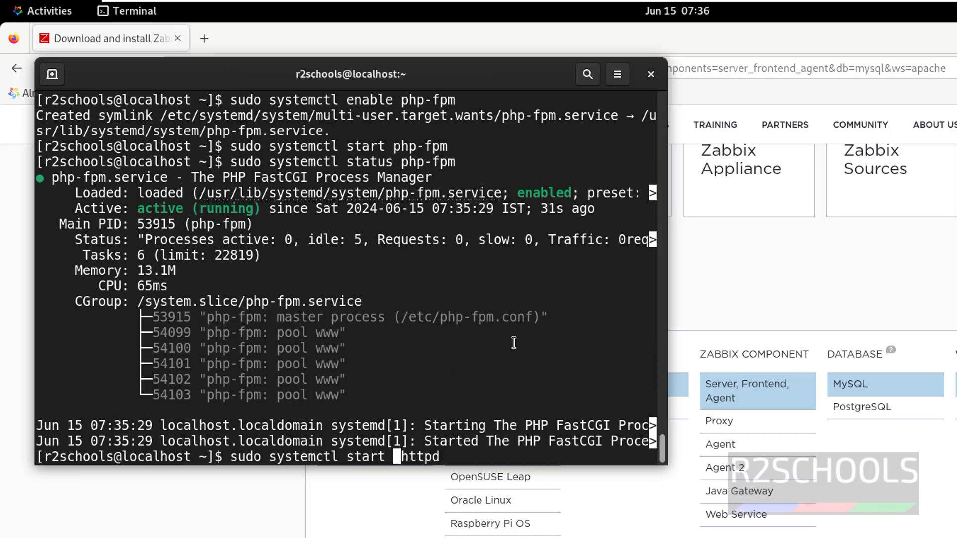
{"action": "key", "text": "BackSpace"}
{"action": "key", "text": "BackSpace"}
{"action": "type", "text": "tus"}
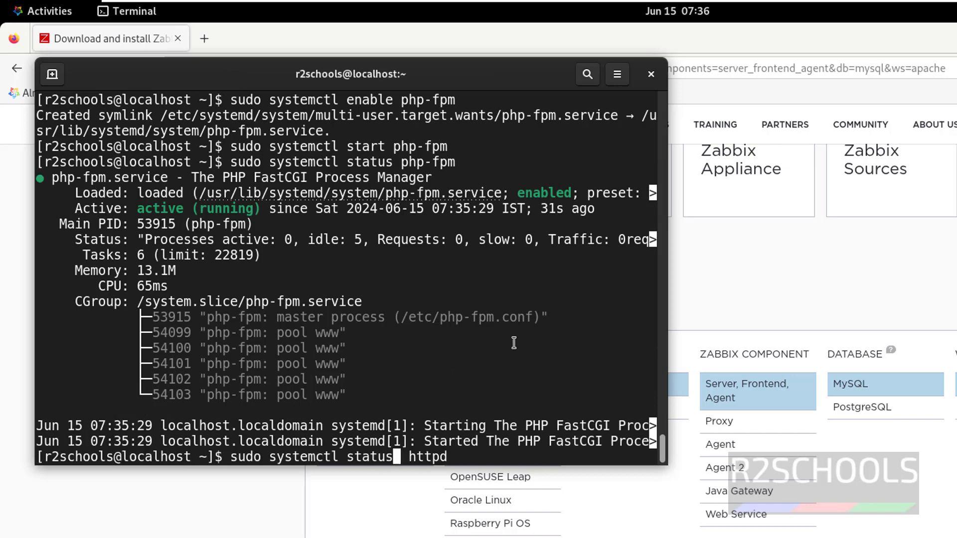
{"action": "key", "text": "Return"}
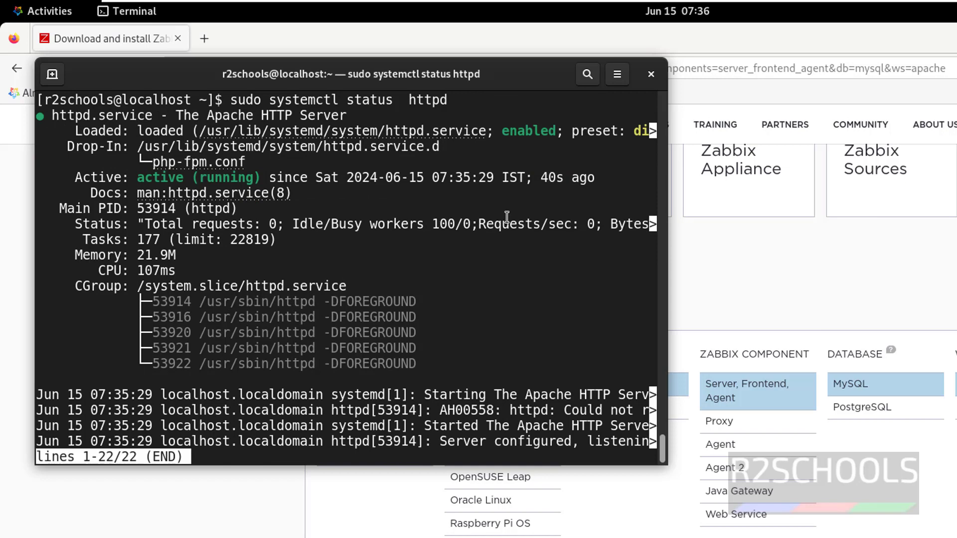
{"action": "key", "text": "q"}
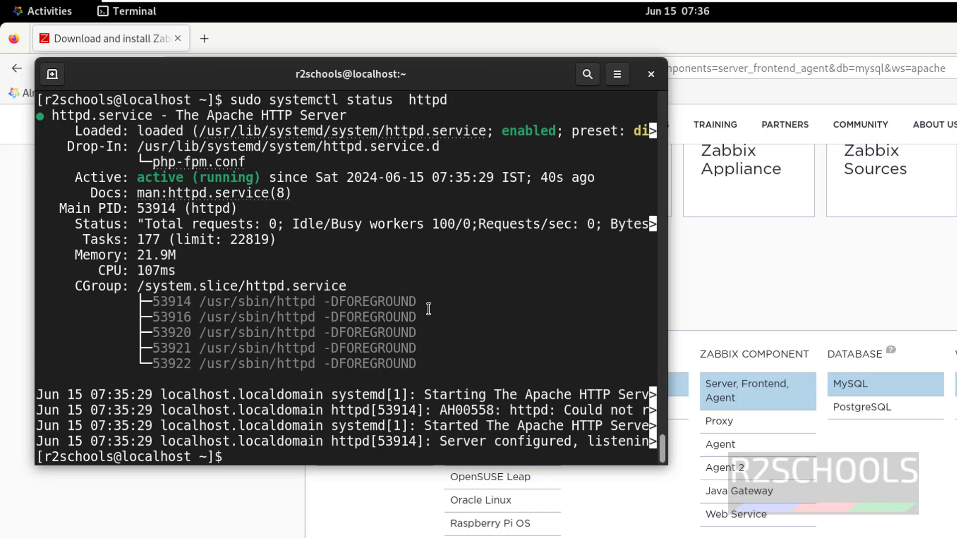
Copy the /etc/yum.repos.d/epel.repo path from the Zabbix install guide
{"action": "left_click", "coordinate": [738, 355]}
{"action": "scroll", "coordinate": [739, 356], "scroll_direction": "down", "scroll_amount": 8}
{"action": "left_click_drag", "start_coordinate": [738, 355], "coordinate": [881, 355]}
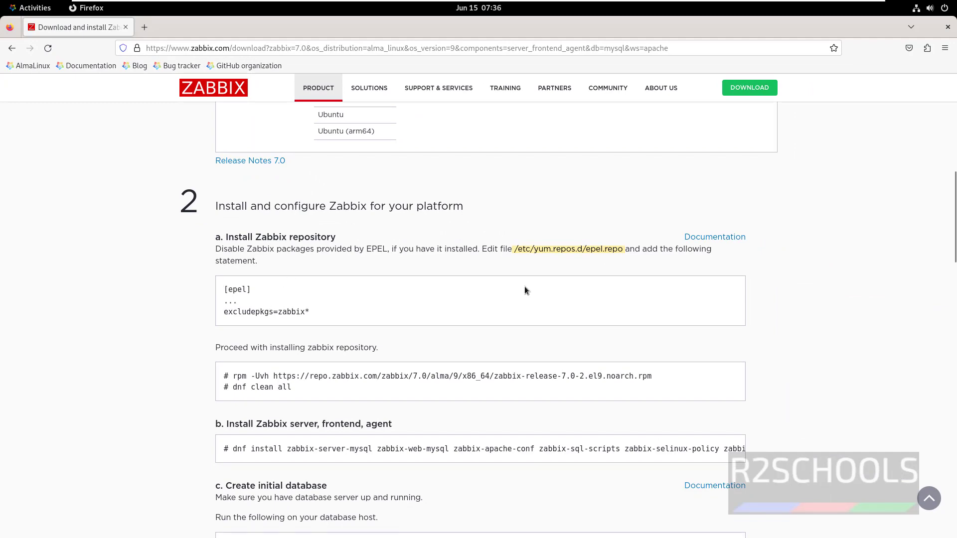
{"action": "right_click", "coordinate": [562, 248]}
{"action": "left_click", "coordinate": [570, 255]}
{"action": "key", "text": "alt+Tab"}
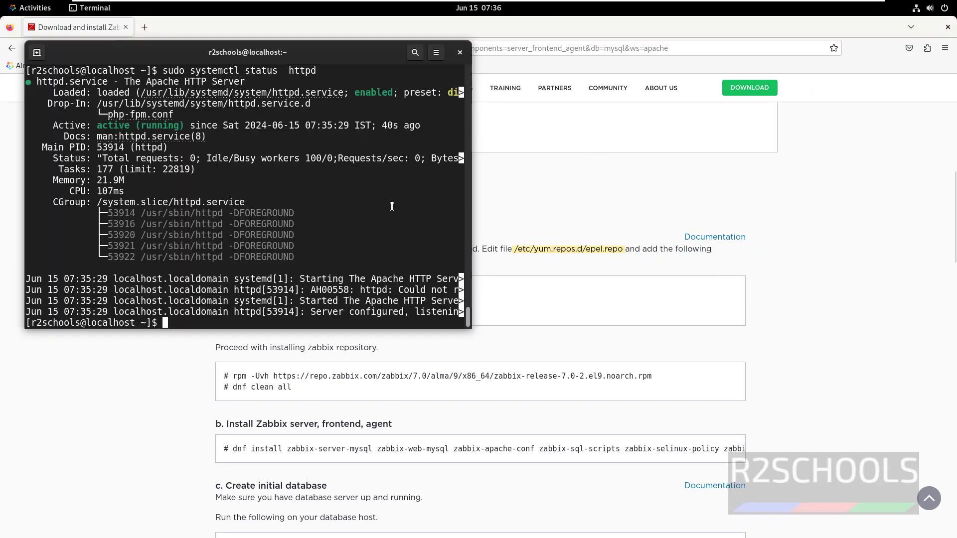
Open /etc/yum.repos.d/epel.repo in vi with sudo and enter insert mode
{"action": "type", "text": "sudo"}
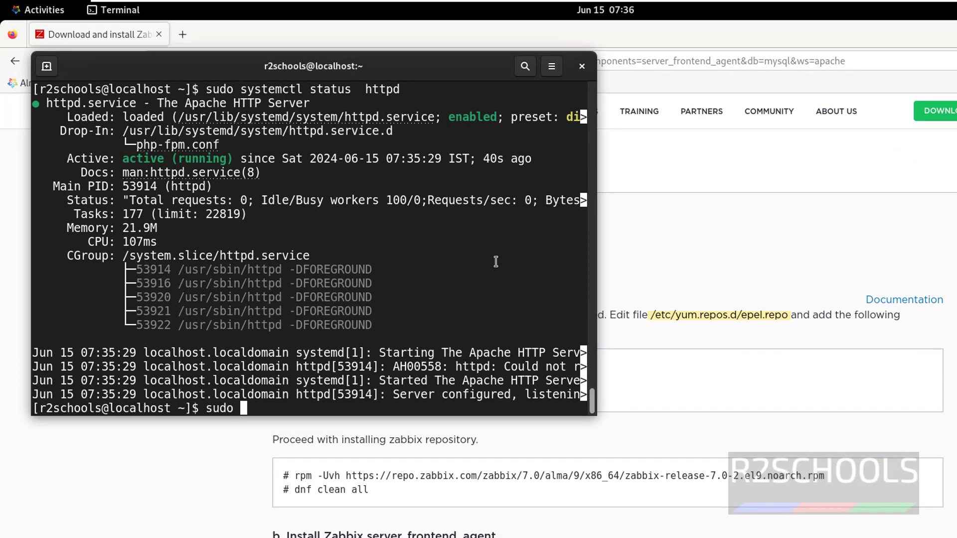
{"action": "key", "text": "ctrl+l"}
{"action": "type", "text": "vi"}
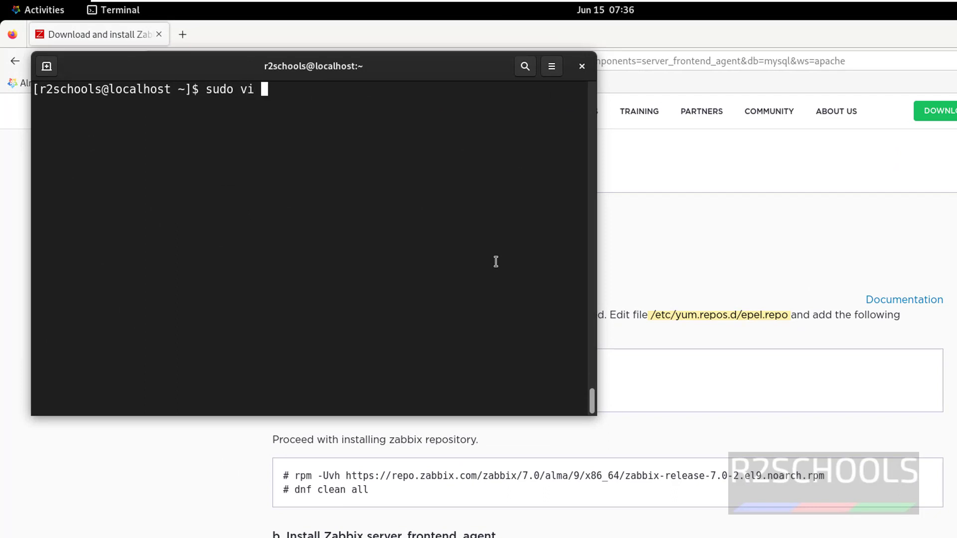
{"action": "right_click", "coordinate": [351, 154]}
{"action": "left_click", "coordinate": [382, 197]}
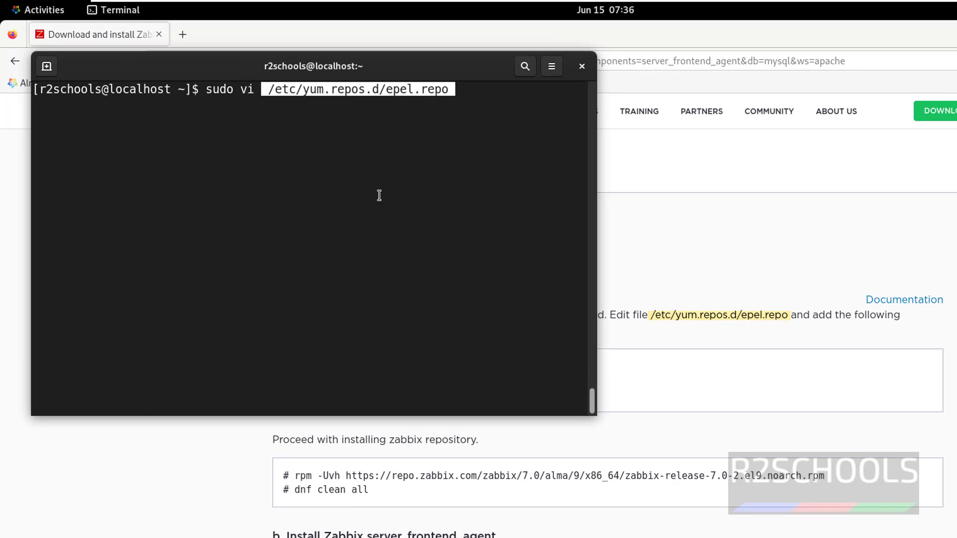
{"action": "key", "text": "Return"}
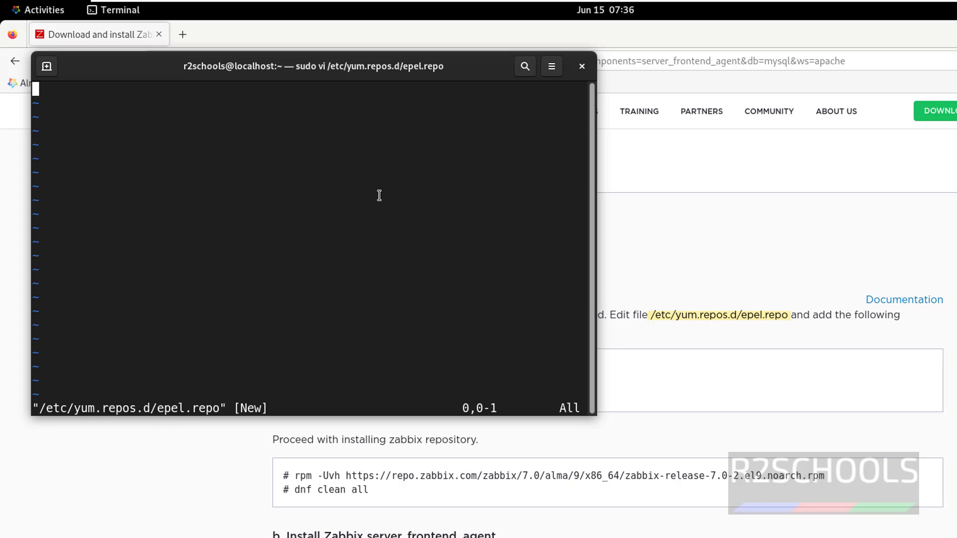
{"action": "key", "text": "i"}
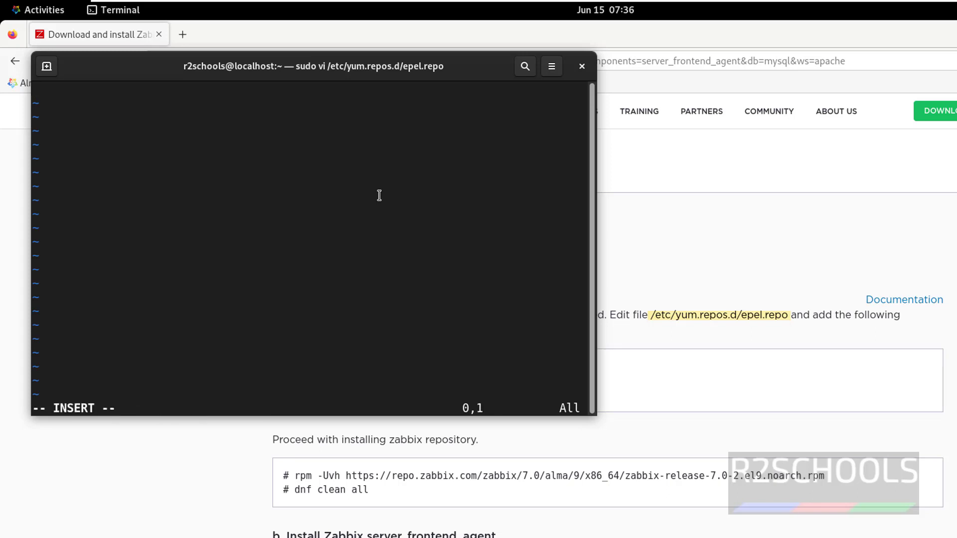
Copy the [epel] excludepkgs=zabbix* block from the guide and paste it into the file
{"action": "key", "text": "alt+Tab"}
{"action": "left_click_drag", "start_coordinate": [286, 364], "coordinate": [391, 395]}
{"action": "right_click", "coordinate": [393, 395]}
{"action": "left_click", "coordinate": [406, 399]}
{"action": "key", "text": "alt+Tab"}
{"action": "right_click", "coordinate": [218, 130]}
{"action": "left_click", "coordinate": [245, 173]}
Save epel.repo with :wq! and scroll further down the Zabbix install guide
{"action": "key", "text": "Escape"}
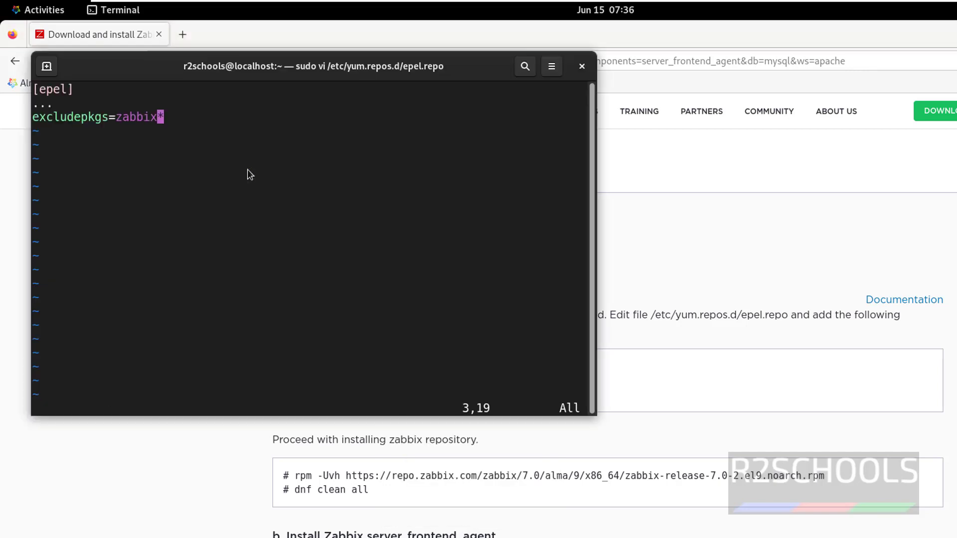
{"action": "key", "text": "Escape"}
{"action": "type", "text": ":wq!"}
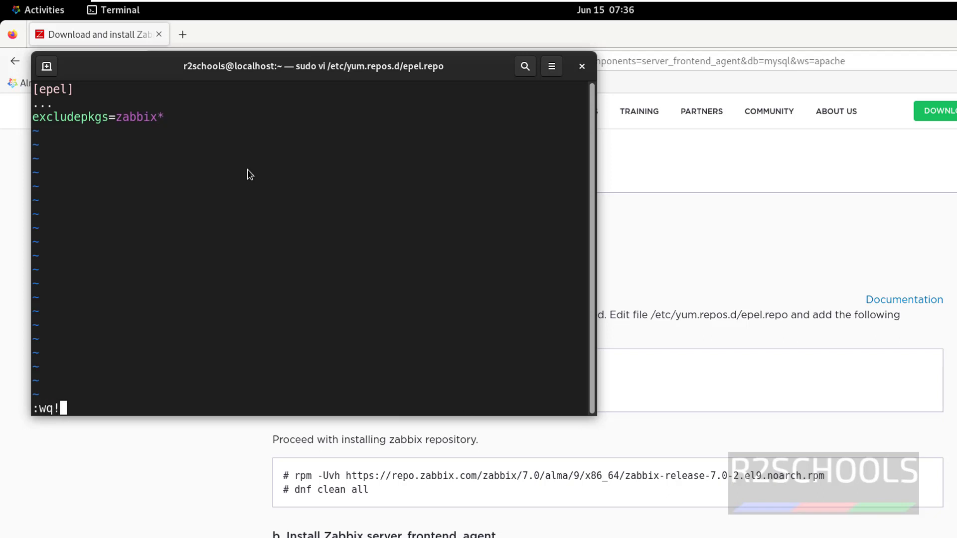
{"action": "key", "text": "Return"}
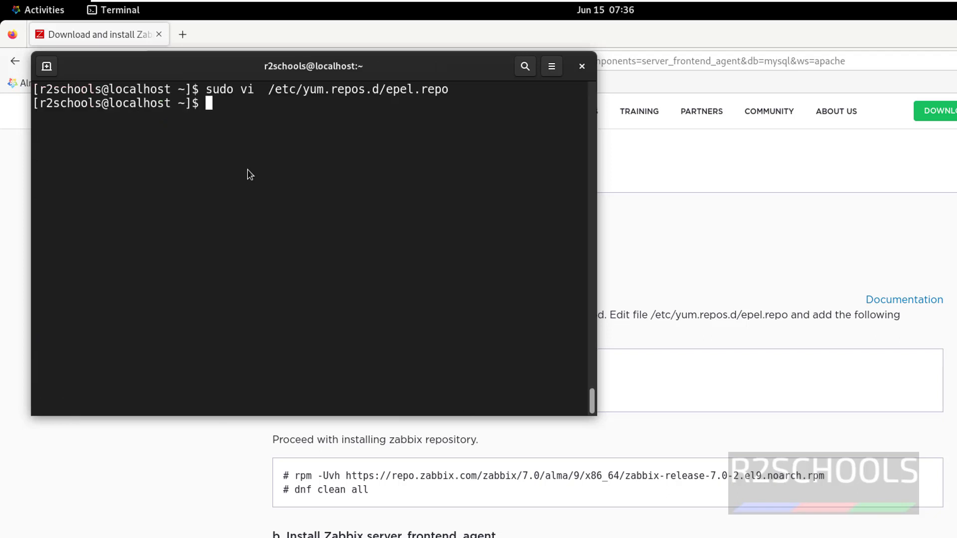
{"action": "key", "text": "alt+Tab"}
{"action": "scroll", "coordinate": [287, 300], "scroll_direction": "down", "scroll_amount": 4}
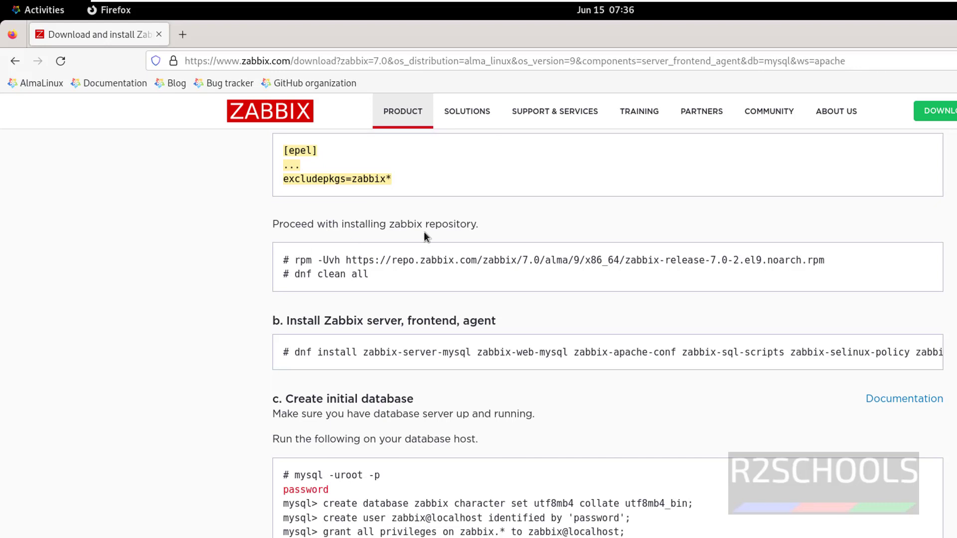
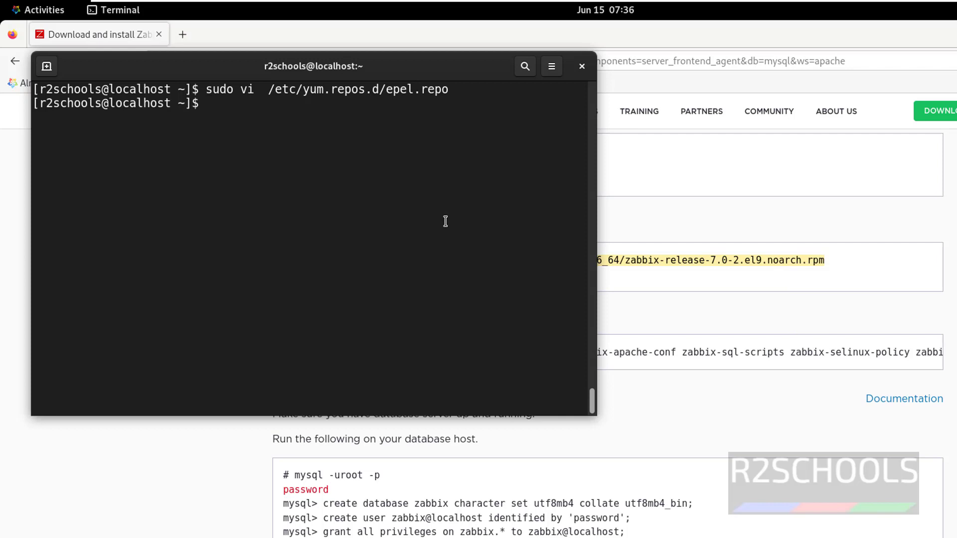
Install the zabbix-release-7.0-2.el9 repository package with sudo rpm -Uvh
{"action": "right_click", "coordinate": [399, 179]}
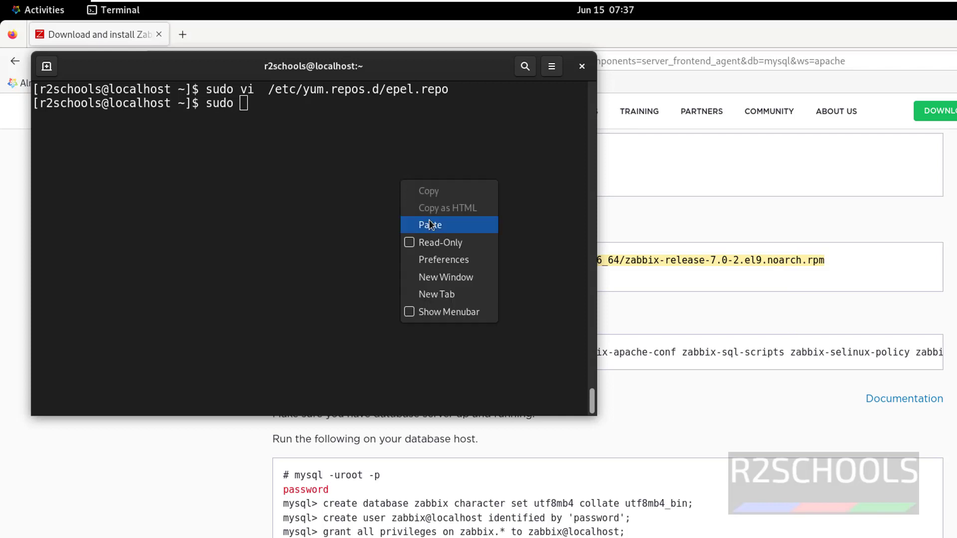
{"action": "left_click", "coordinate": [428, 223]}
{"action": "key", "text": "Return"}
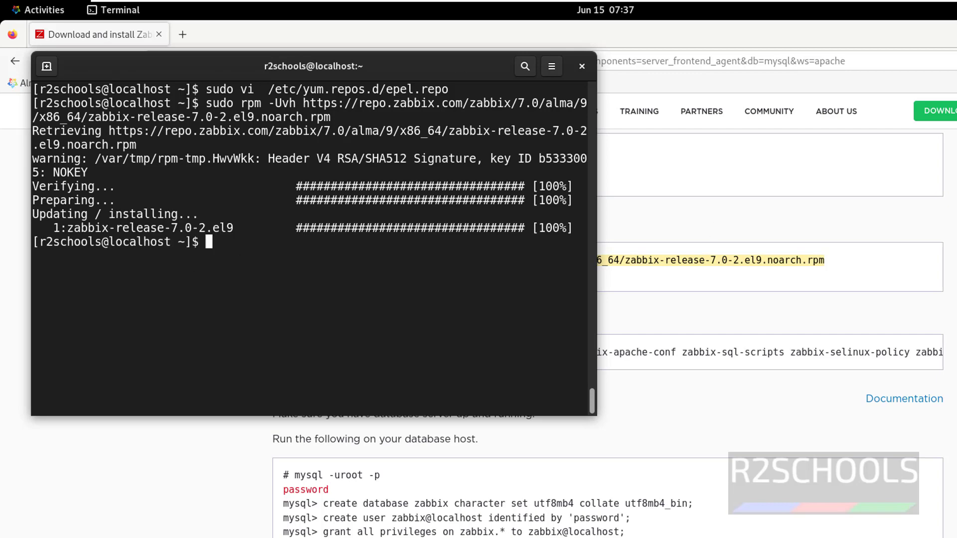
Clear the dnf cache with sudo dnf clean all
{"action": "left_click", "coordinate": [833, 119]}
{"action": "left_click", "coordinate": [864, 59]}
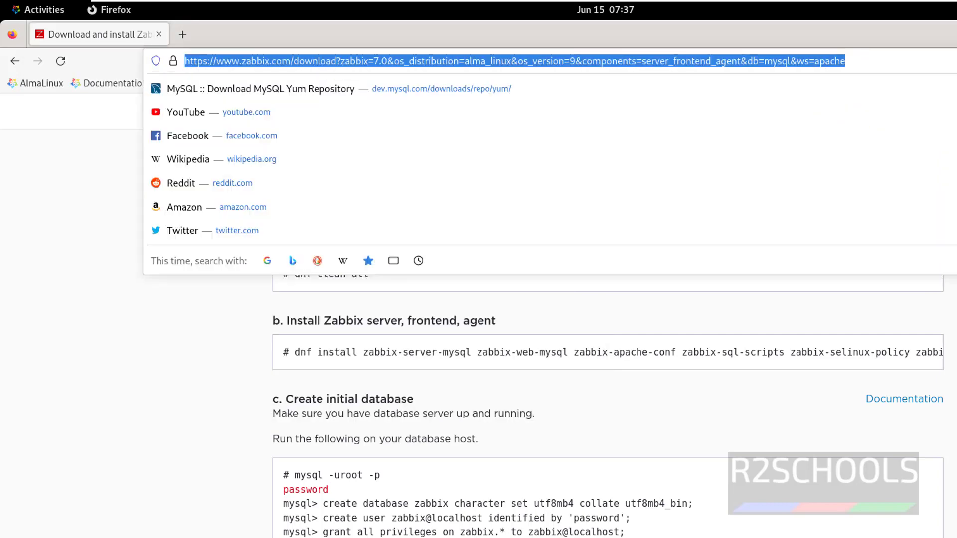
{"action": "left_click", "coordinate": [718, 368]}
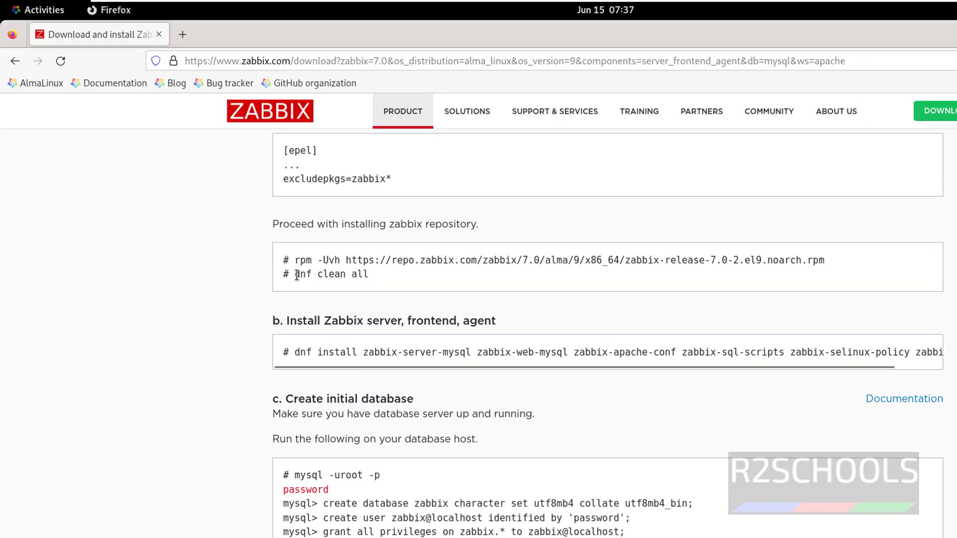
{"action": "left_click_drag", "start_coordinate": [296, 275], "coordinate": [387, 280]}
{"action": "right_click", "coordinate": [387, 280]}
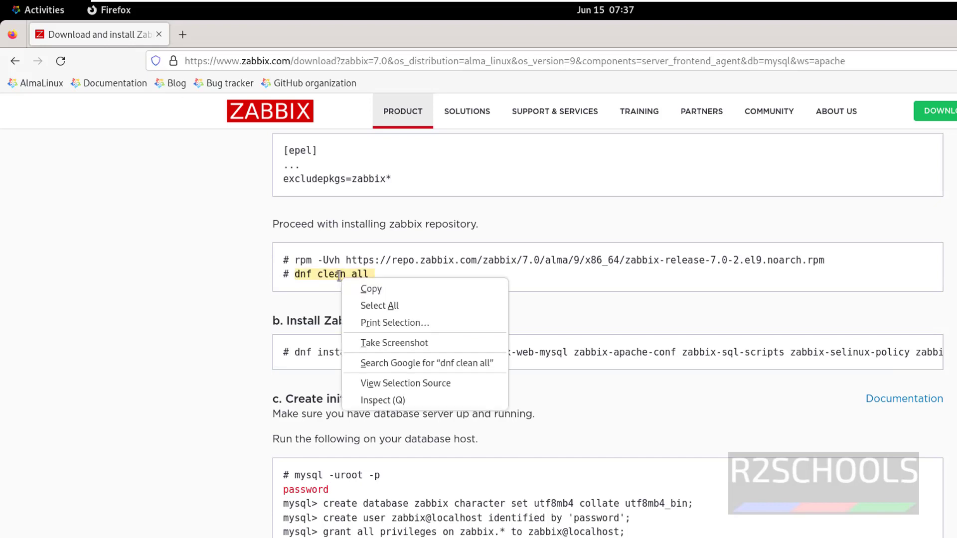
{"action": "left_click", "coordinate": [369, 293]}
{"action": "key", "text": "alt+Tab"}
{"action": "type", "text": "sudo "}
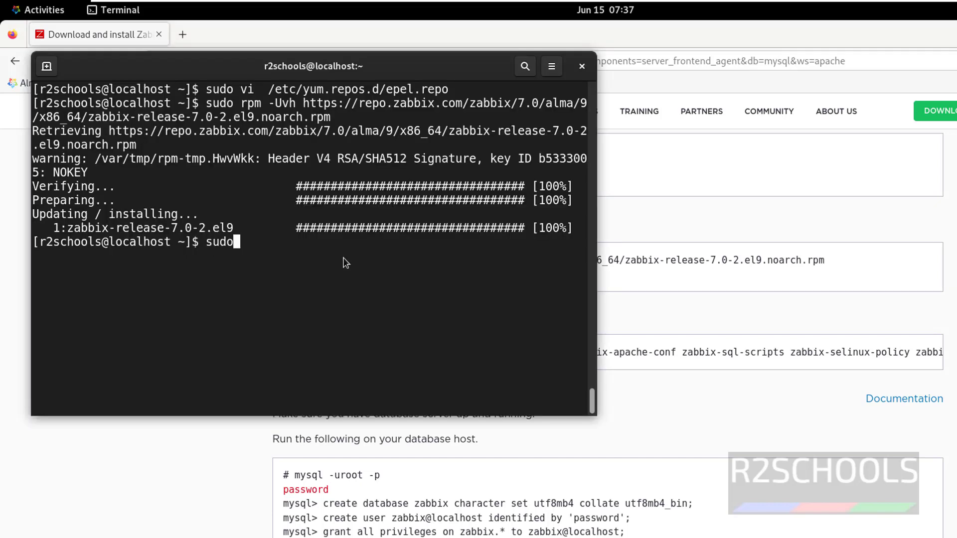
{"action": "type", "text": "dnf clean all"}
{"action": "key", "text": "Return"}
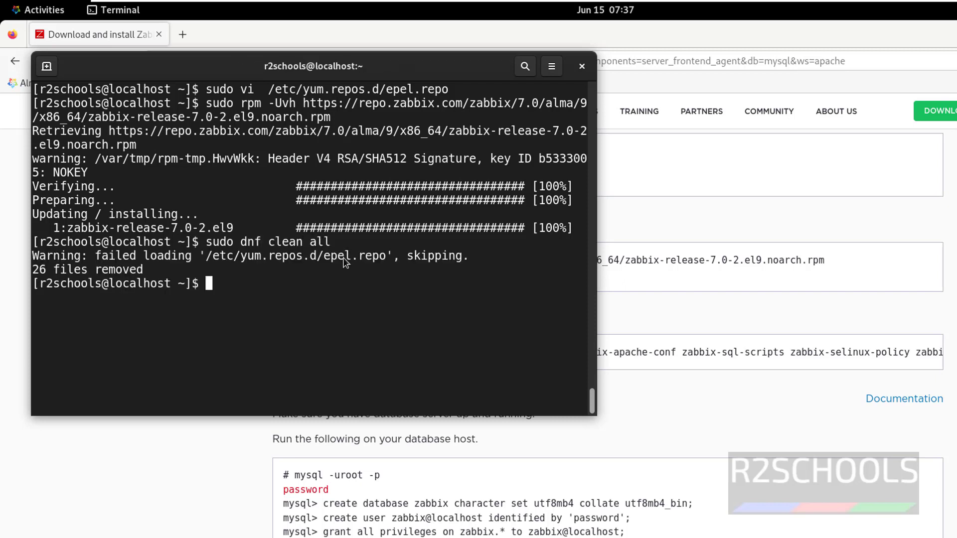
{"action": "key", "text": "alt+Tab"}
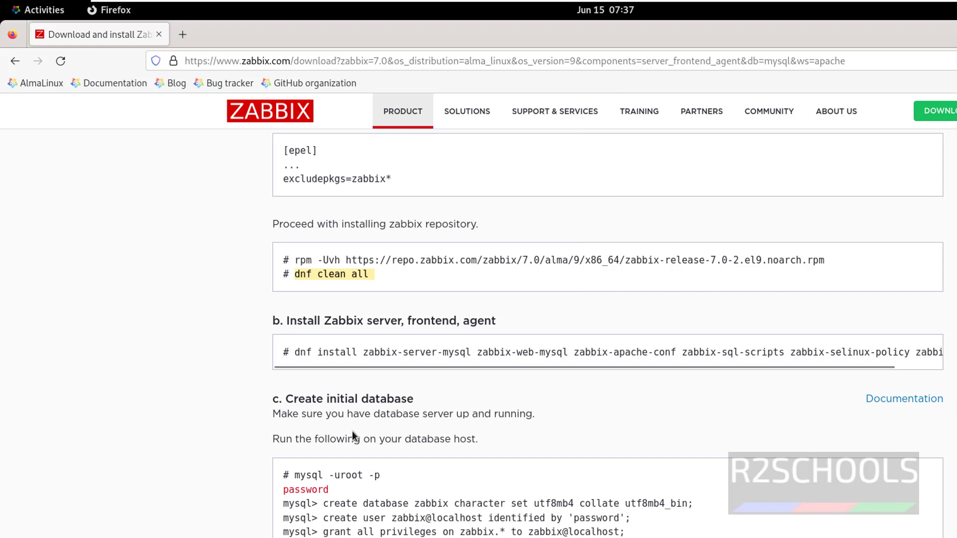
Run sudo dnf install for zabbix-server-mysql, zabbix-web-mysql, zabbix-apache-conf, zabbix-agent and the other Zabbix packages
{"action": "left_click_drag", "start_coordinate": [296, 352], "coordinate": [945, 353]}
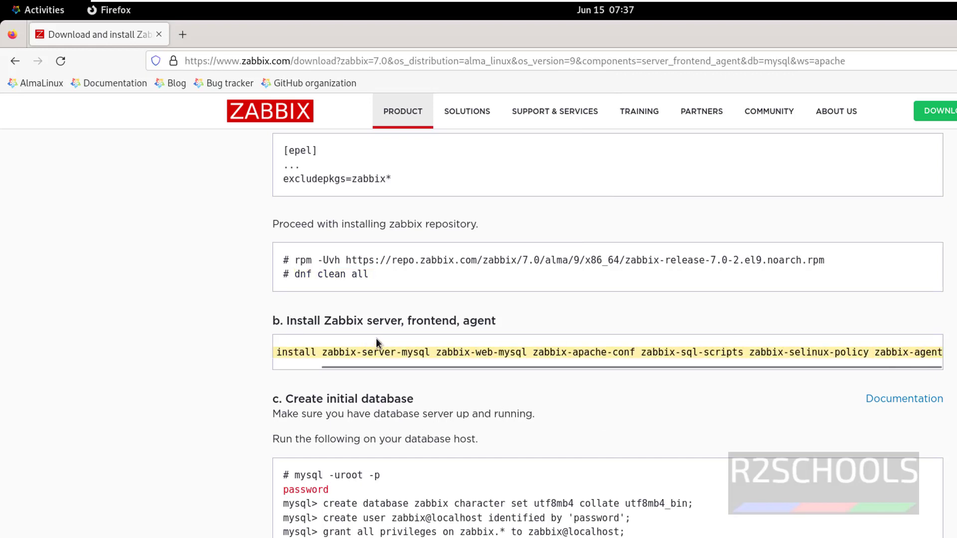
{"action": "right_click", "coordinate": [436, 354]}
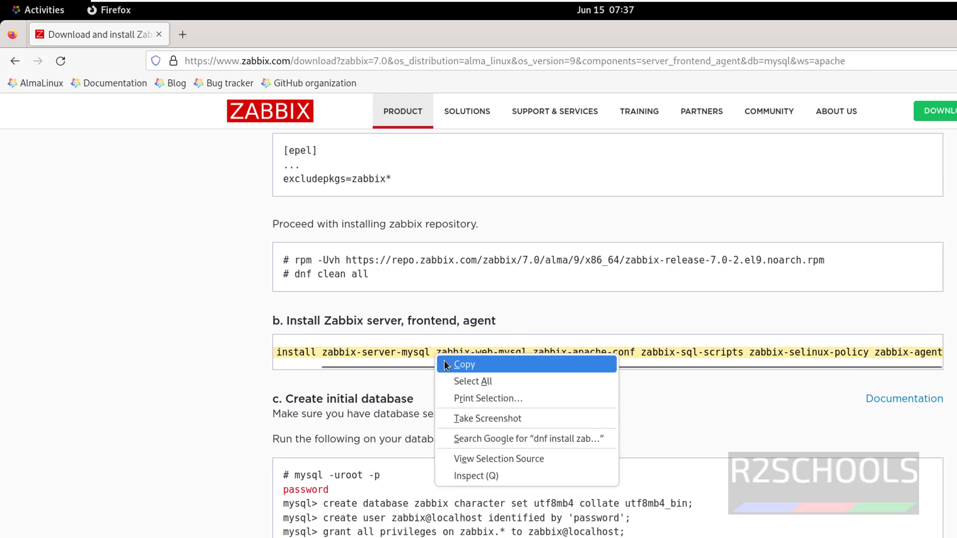
{"action": "left_click", "coordinate": [464, 364]}
{"action": "key", "text": "alt+Tab"}
{"action": "type", "text": "sudo"}
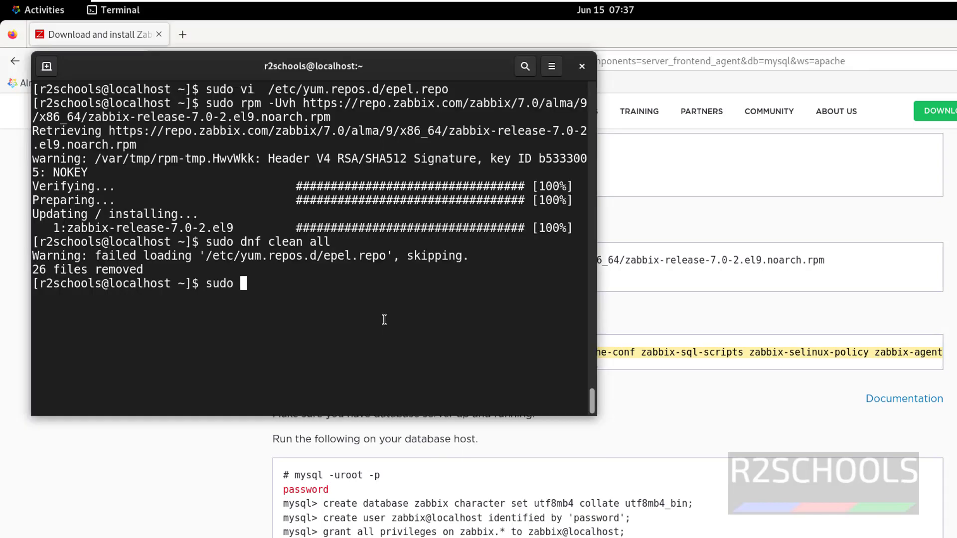
{"action": "right_click", "coordinate": [382, 283]}
{"action": "left_click", "coordinate": [408, 327]}
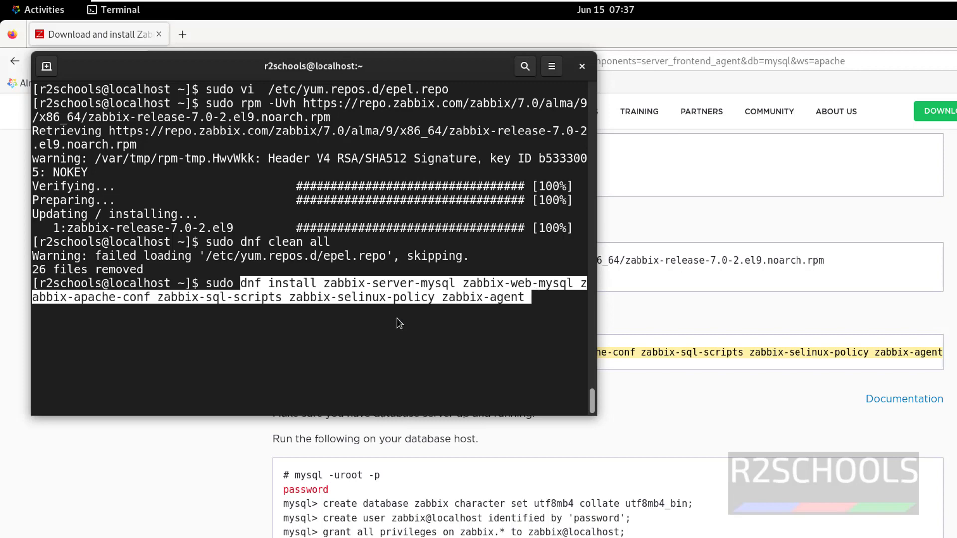
{"action": "key", "text": "Return"}
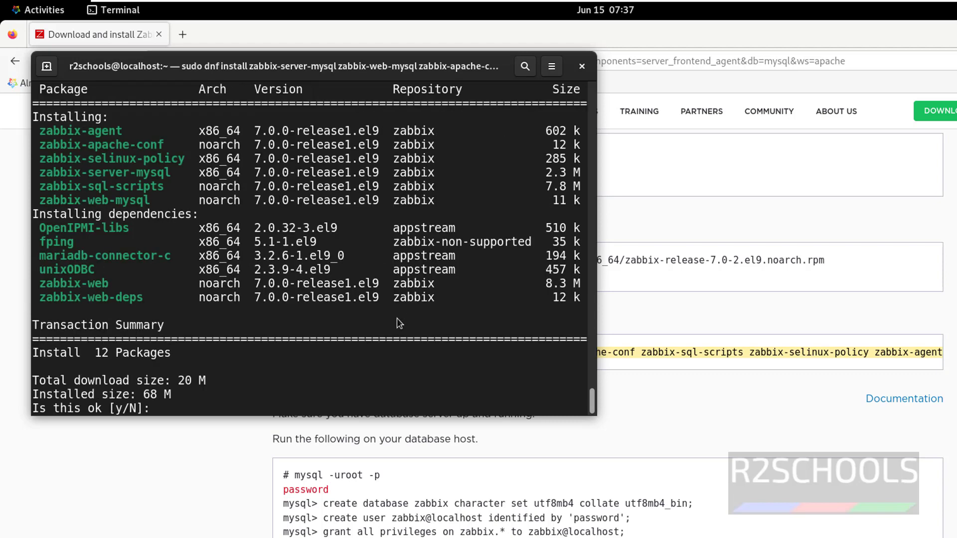
Confirm installing the 12 packages and accept both Zabbix GPG keys
{"action": "type", "text": "y"}
{"action": "key", "text": "Return"}
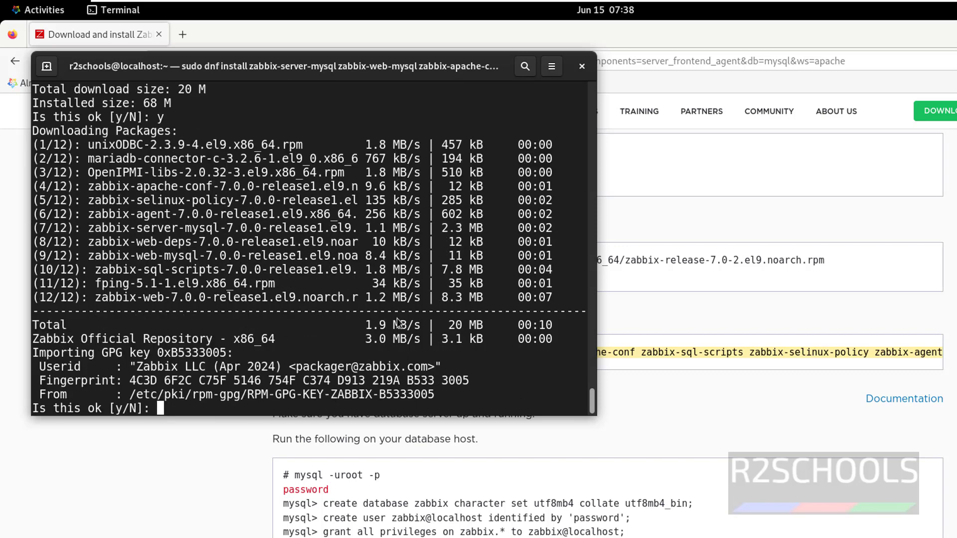
{"action": "type", "text": "y"}
{"action": "key", "text": "Return"}
{"action": "type", "text": "y"}
{"action": "key", "text": "Return"}
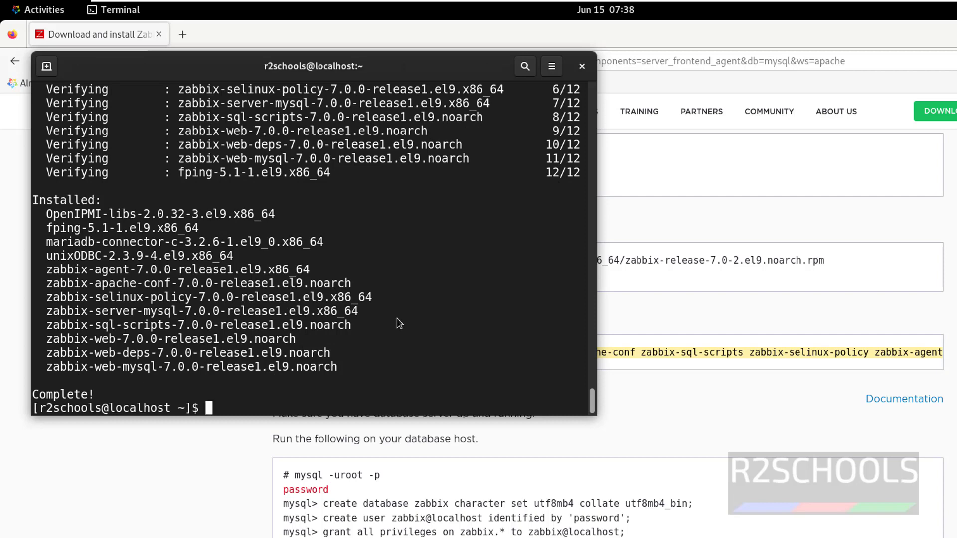
Clear the terminal and log in to MySQL as root with mysql -u root -p
{"action": "left_click", "coordinate": [635, 313]}
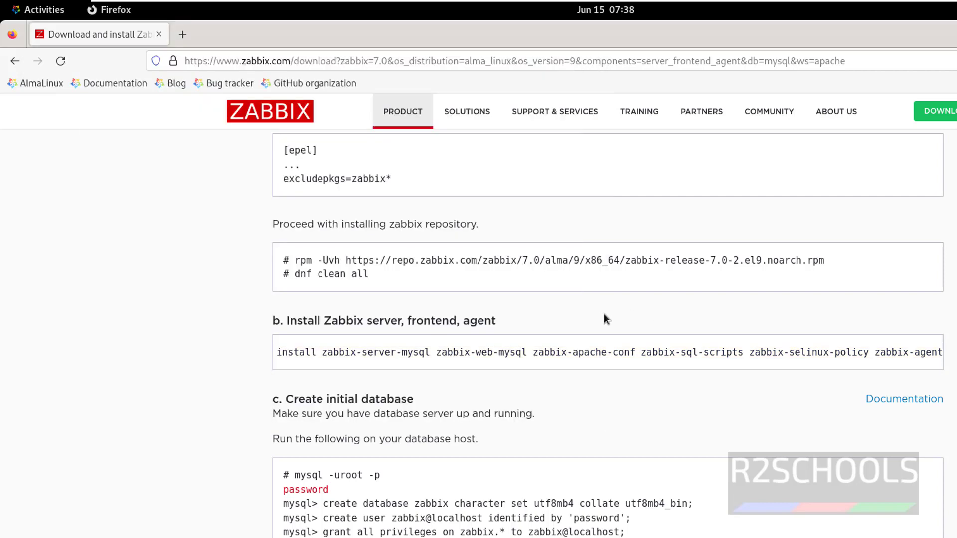
{"action": "key", "text": "alt"}
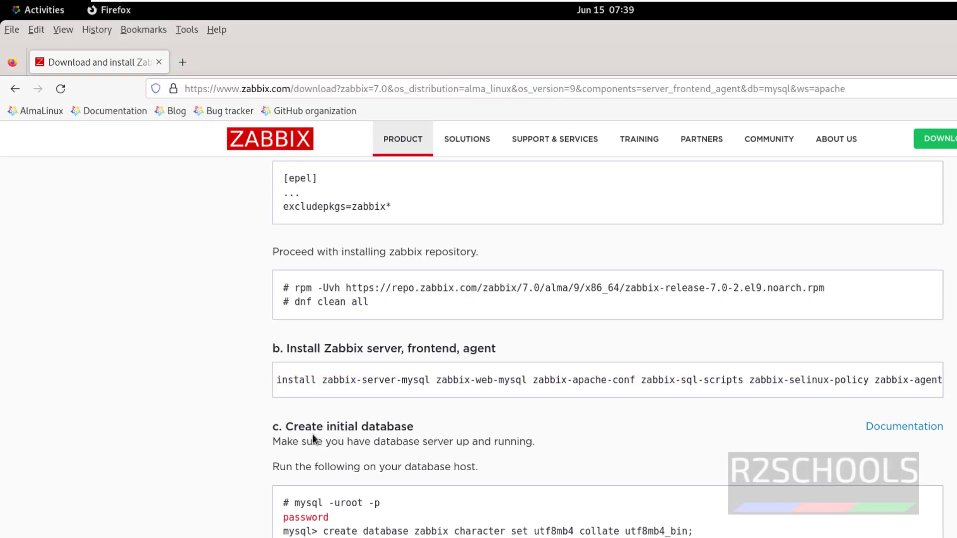
{"action": "left_click_drag", "start_coordinate": [292, 423], "coordinate": [408, 425]}
{"action": "left_click", "coordinate": [408, 426]}
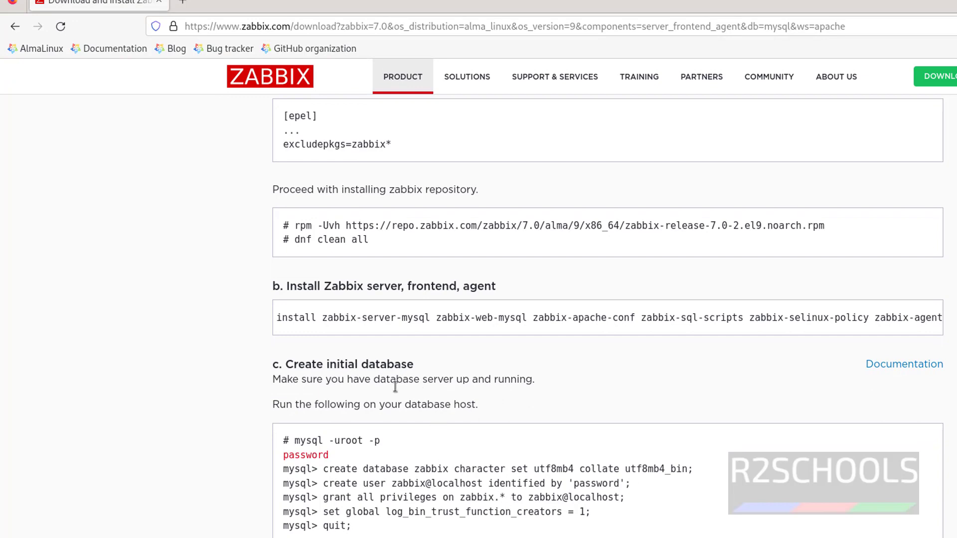
{"action": "key", "text": "alt+Tab"}
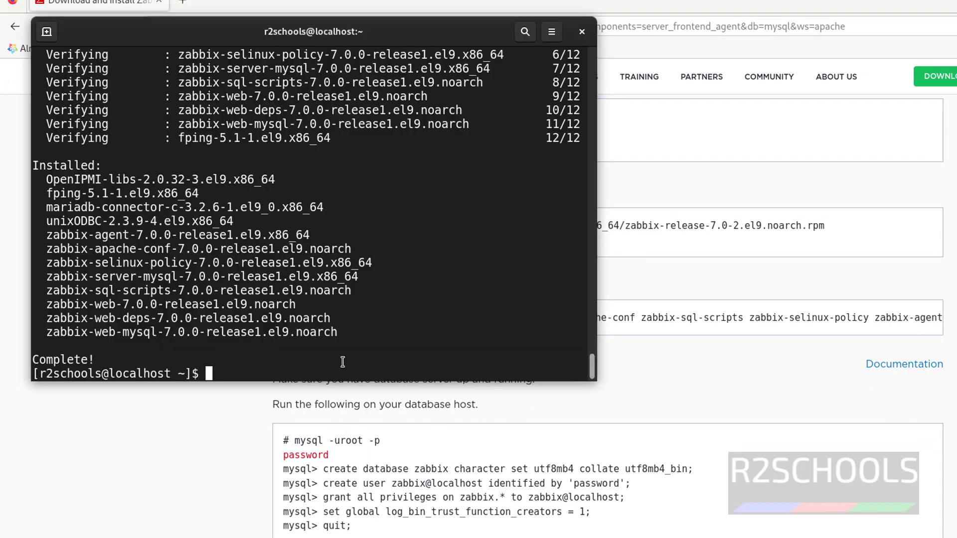
{"action": "key", "text": "ctrl+l"}
{"action": "type", "text": "mysql -u root -p"}
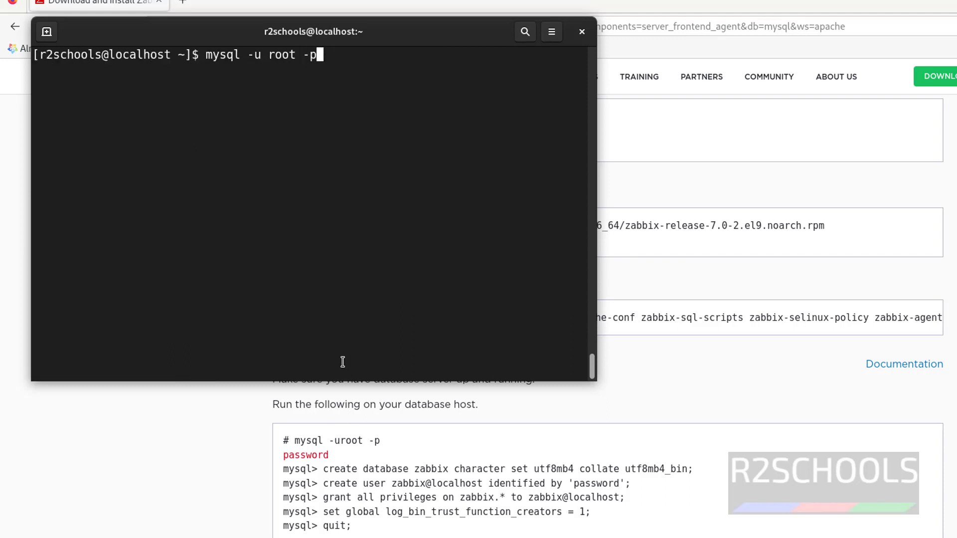
{"action": "key", "text": "Return"}
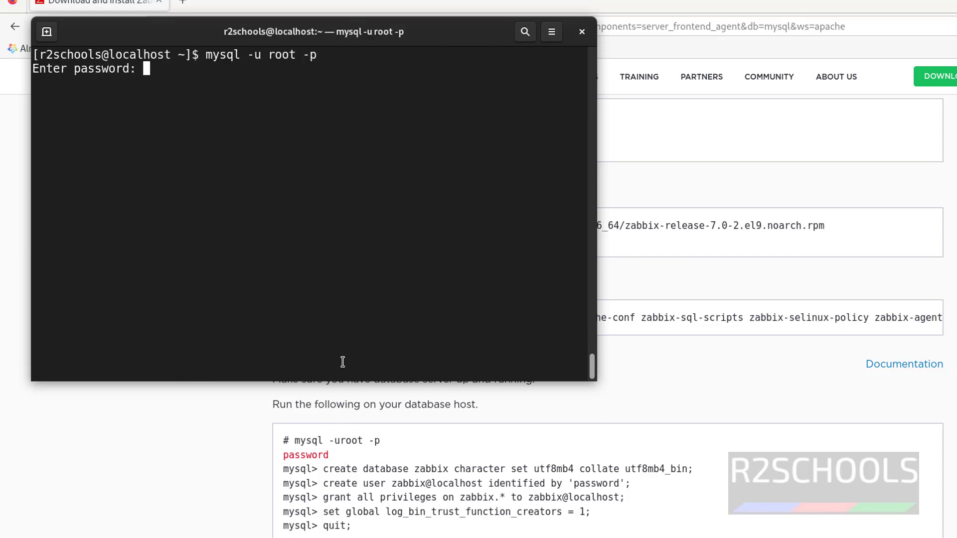
{"action": "key", "text": "Return"}
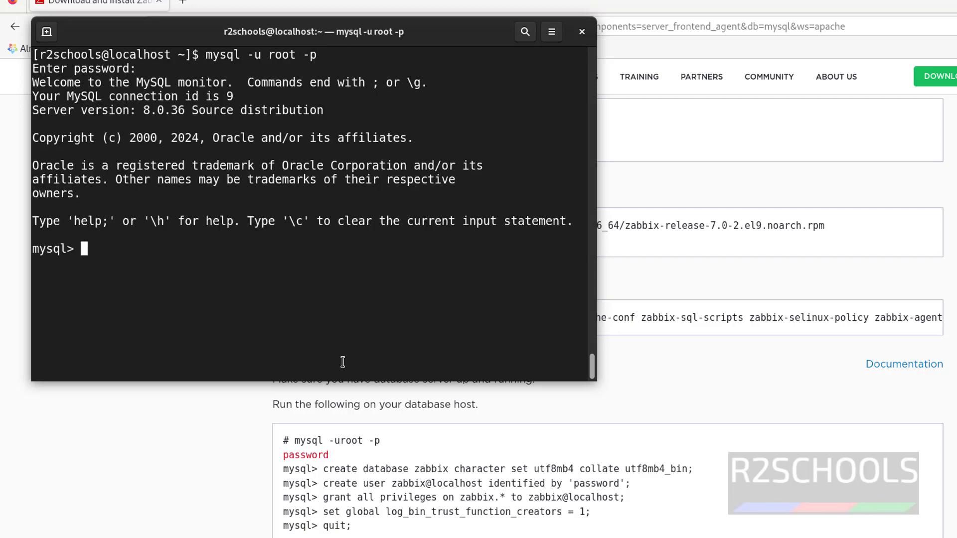
{"action": "left_click", "coordinate": [349, 473]}
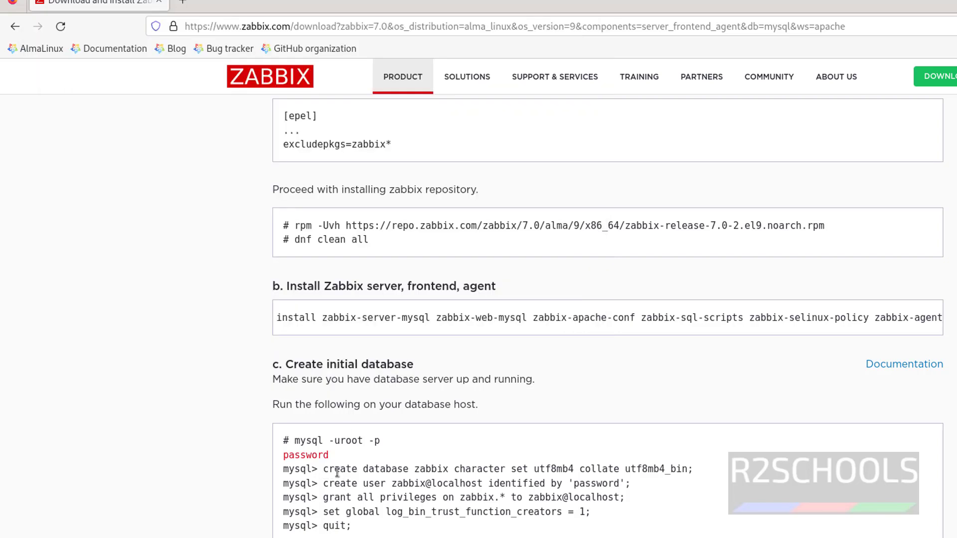
Create the zabbix database with the utf8mb4 character set and collation
{"action": "left_click_drag", "start_coordinate": [325, 471], "coordinate": [698, 469]}
{"action": "right_click", "coordinate": [672, 469]}
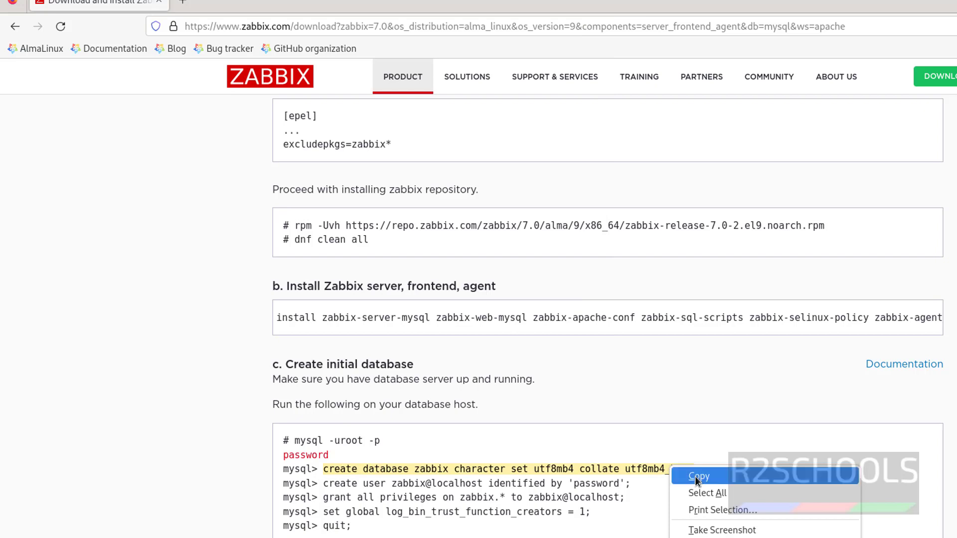
{"action": "left_click", "coordinate": [695, 476]}
{"action": "key", "text": "alt+Tab"}
{"action": "right_click", "coordinate": [474, 268]}
{"action": "left_click", "coordinate": [499, 313]}
{"action": "key", "text": "Return"}
List the existing databases and create the zabbix@localhost database user
{"action": "left_click", "coordinate": [512, 399]}
{"action": "left_click_drag", "start_coordinate": [325, 483], "coordinate": [631, 483]}
{"action": "right_click", "coordinate": [635, 493]}
{"action": "left_click", "coordinate": [648, 496]}
{"action": "key", "text": "alt+Tab"}
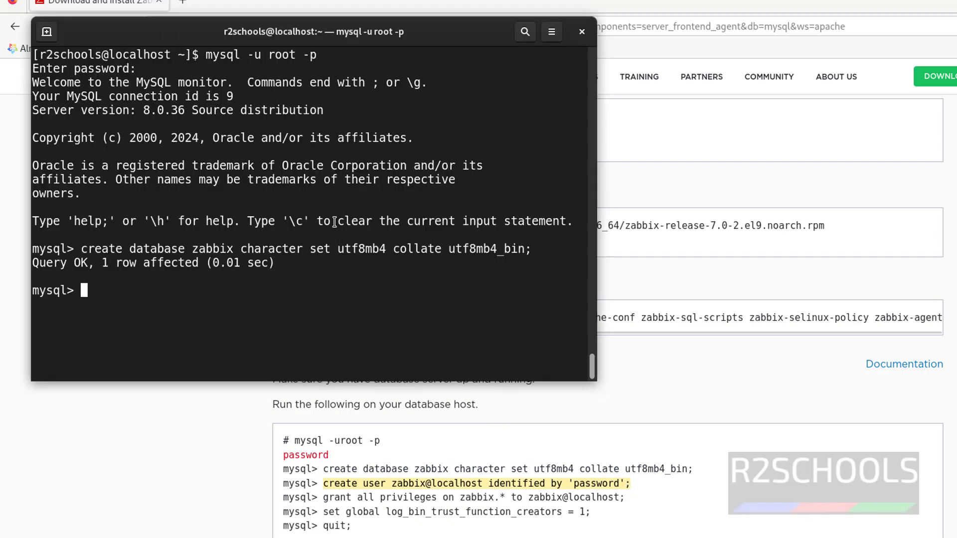
{"action": "type", "text": "show d"}
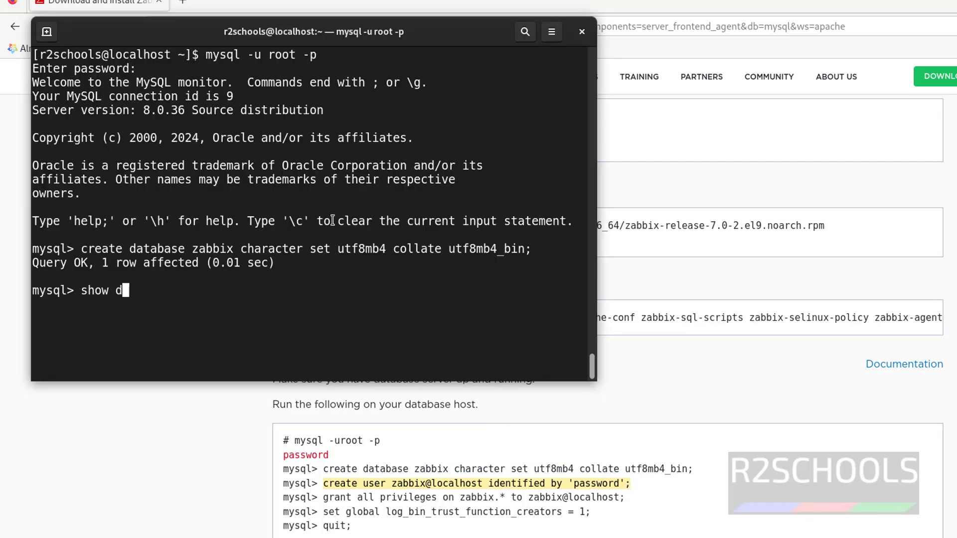
{"action": "type", "text": "atabases;"}
{"action": "key", "text": "Return"}
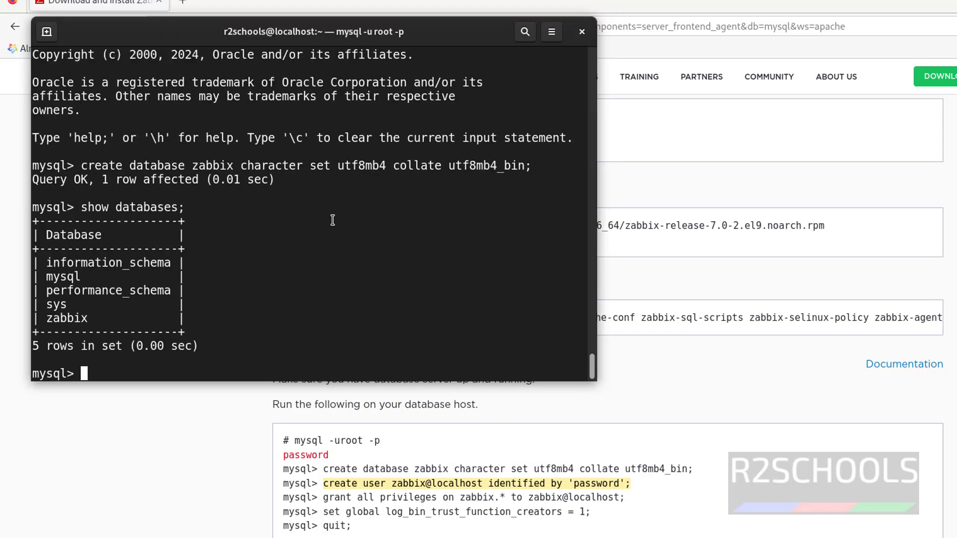
{"action": "right_click", "coordinate": [263, 229]}
{"action": "left_click", "coordinate": [311, 271]}
{"action": "key", "text": "Return"}
{"action": "key", "text": "Up"}
{"action": "key", "text": "Up"}
{"action": "key", "text": "BackSpace"}
{"action": "key", "text": "BackSpace"}
{"action": "key", "text": "BackSpace"}
{"action": "key", "text": "BackSpace"}
{"action": "key", "text": "BackSpace"}
{"action": "key", "text": "BackSpace"}
{"action": "key", "text": "BackSpace"}
{"action": "key", "text": "BackSpace"}
{"action": "key", "text": "BackSpace"}
{"action": "key", "text": "BackSpace"}
{"action": "key", "text": "BackSpace"}
{"action": "key", "text": "BackSpace"}
{"action": "key", "text": "BackSpace"}
{"action": "key", "text": "BackSpace"}
{"action": "key", "text": "BackSpace"}
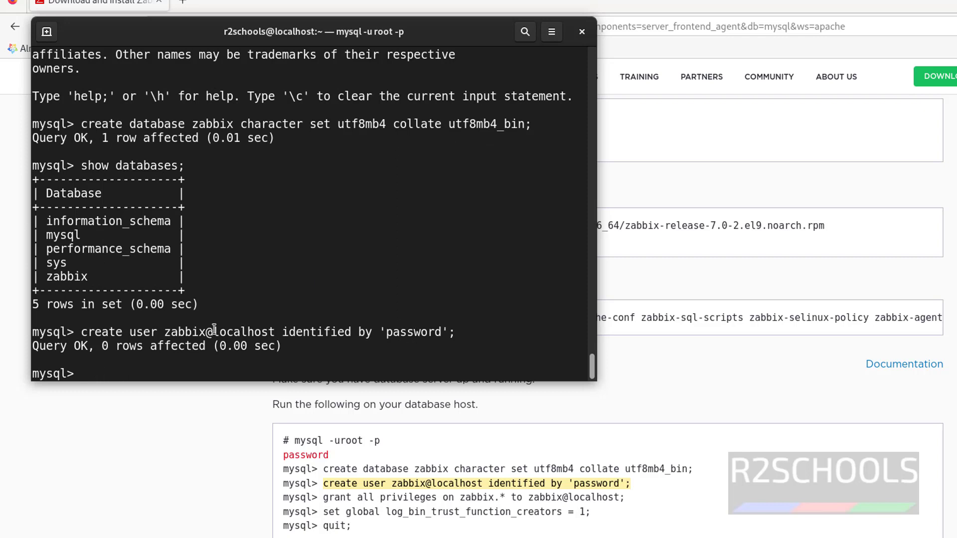
{"action": "double_click", "coordinate": [426, 334]}
Grant the zabbix@localhost user all privileges on the zabbix database
{"action": "left_click", "coordinate": [433, 453]}
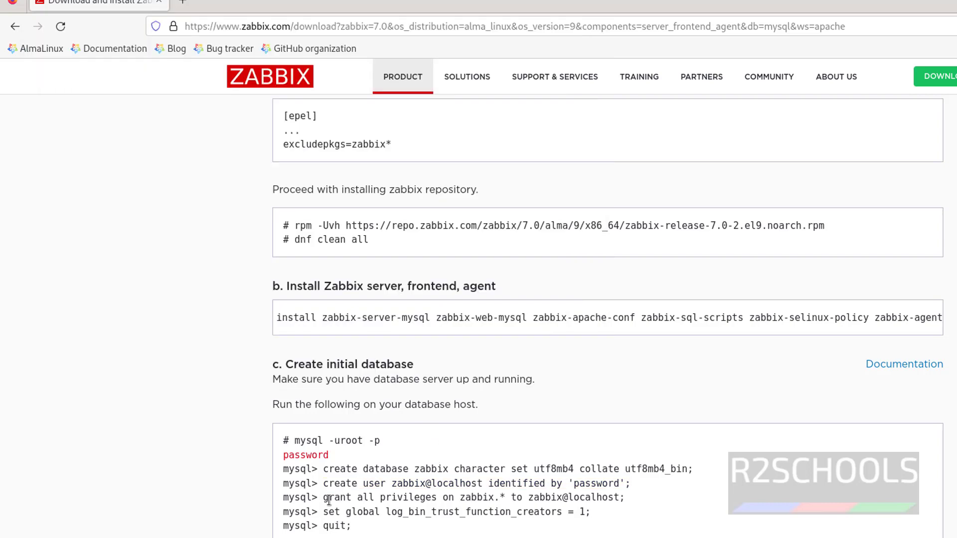
{"action": "left_click_drag", "start_coordinate": [322, 497], "coordinate": [614, 496]}
{"action": "right_click", "coordinate": [621, 498]}
{"action": "left_click", "coordinate": [634, 508]}
{"action": "key", "text": "alt+Tab"}
{"action": "right_click", "coordinate": [357, 229]}
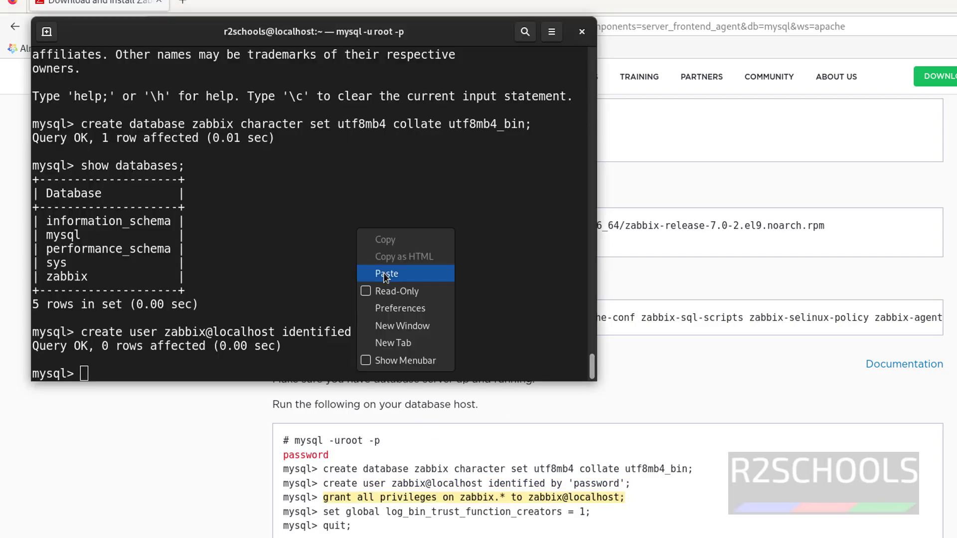
{"action": "left_click", "coordinate": [386, 274]}
{"action": "key", "text": "Return"}
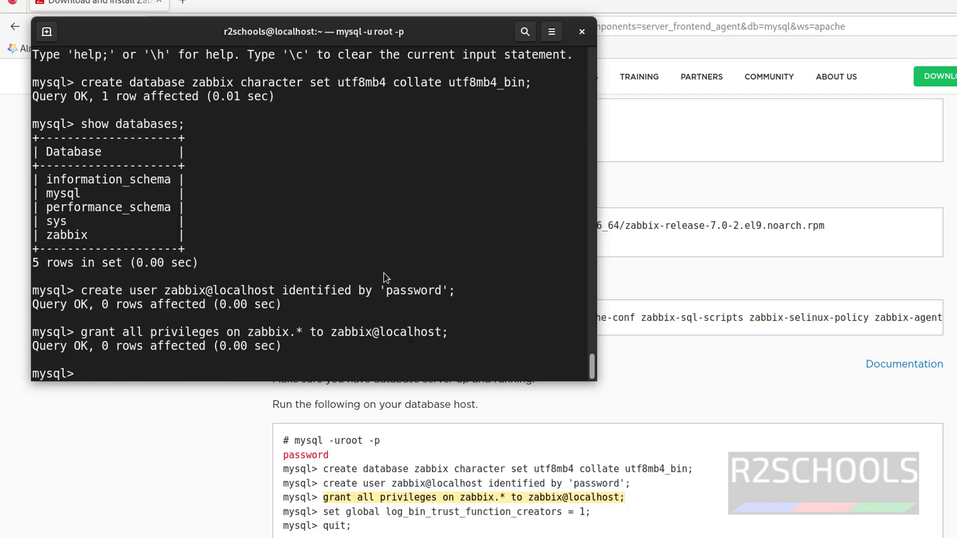
Set global log_bin_trust_function_creators to 1, fixing the typo, then quit MySQL
{"action": "key", "text": "alt+Tab"}
{"action": "left_click", "coordinate": [378, 512]}
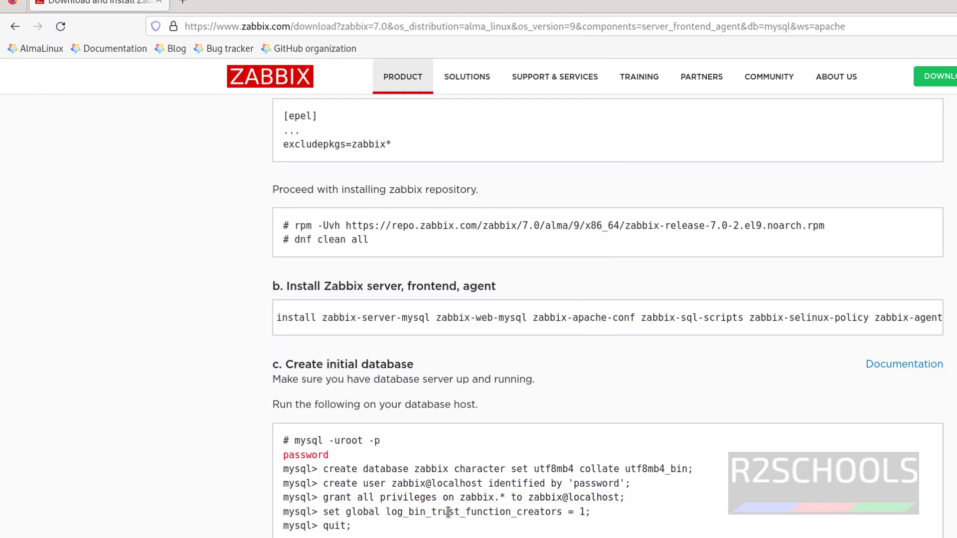
{"action": "left_click_drag", "start_coordinate": [329, 512], "coordinate": [619, 511]}
{"action": "key", "text": "alt+Tab"}
{"action": "right_click", "coordinate": [394, 196]}
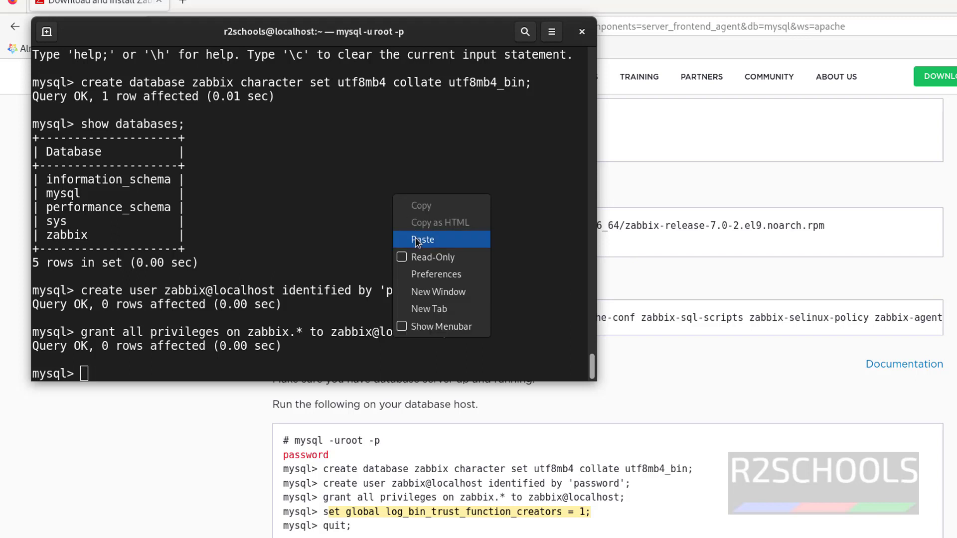
{"action": "left_click", "coordinate": [422, 240]}
{"action": "key", "text": "Return"}
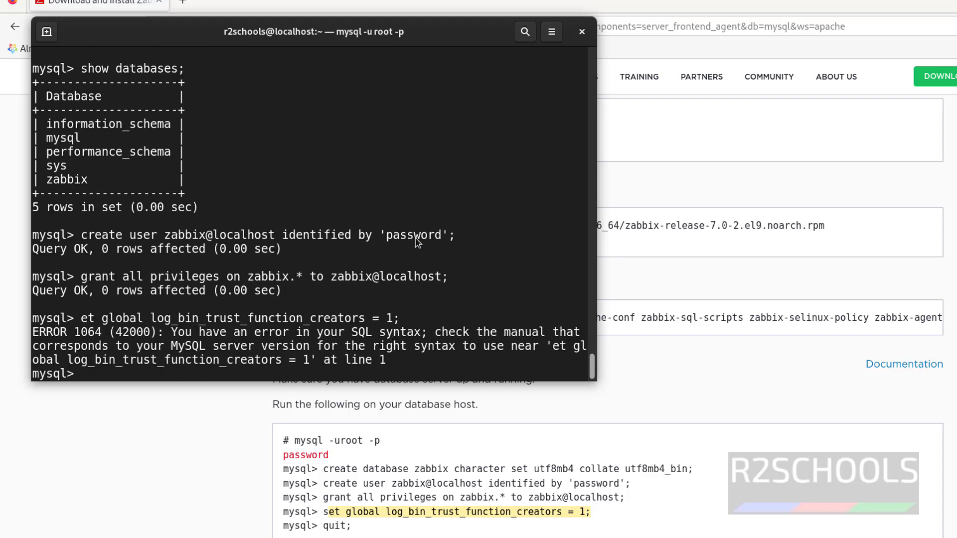
{"action": "key", "text": "Up"}
{"action": "type", "text": "s"}
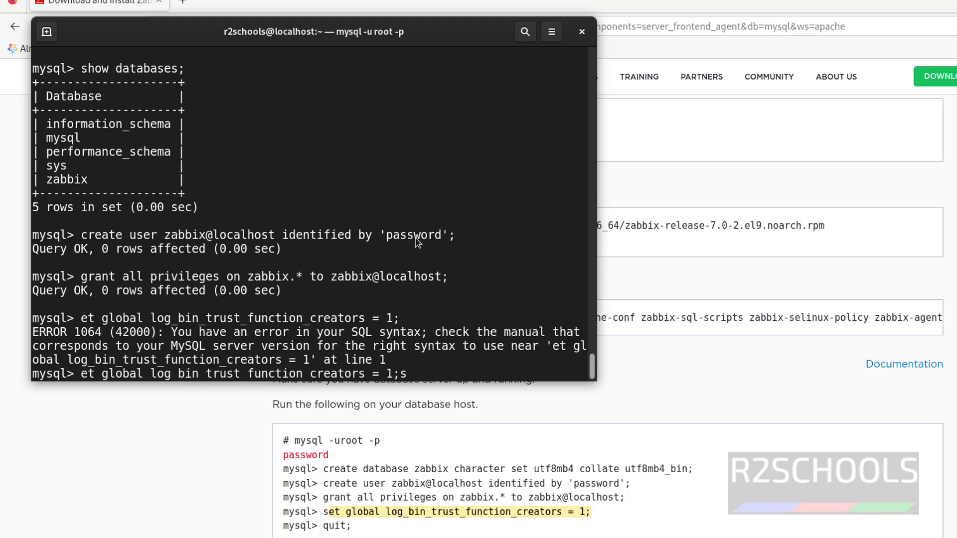
{"action": "key", "text": "Home"}
{"action": "type", "text": "s"}
{"action": "key", "text": "Return"}
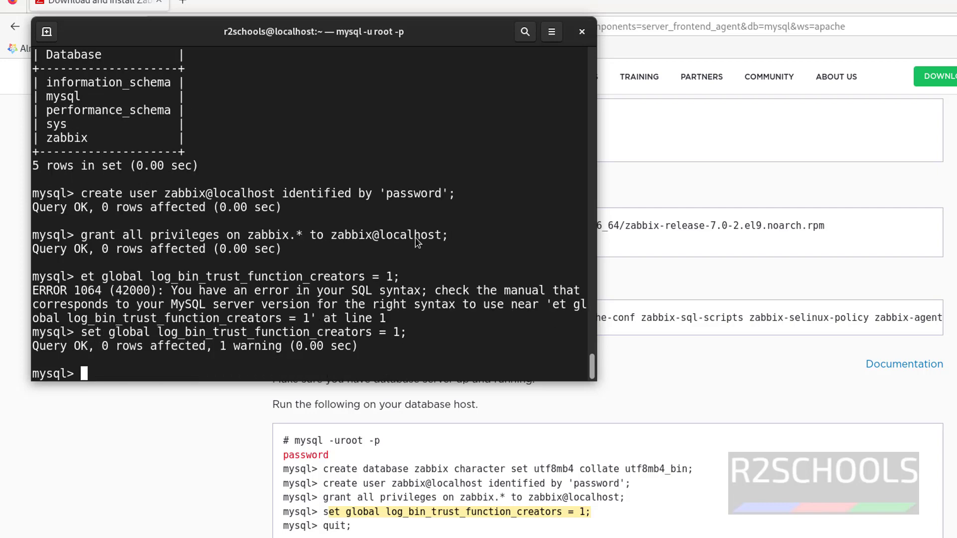
{"action": "type", "text": "quit;"}
{"action": "key", "text": "Return"}
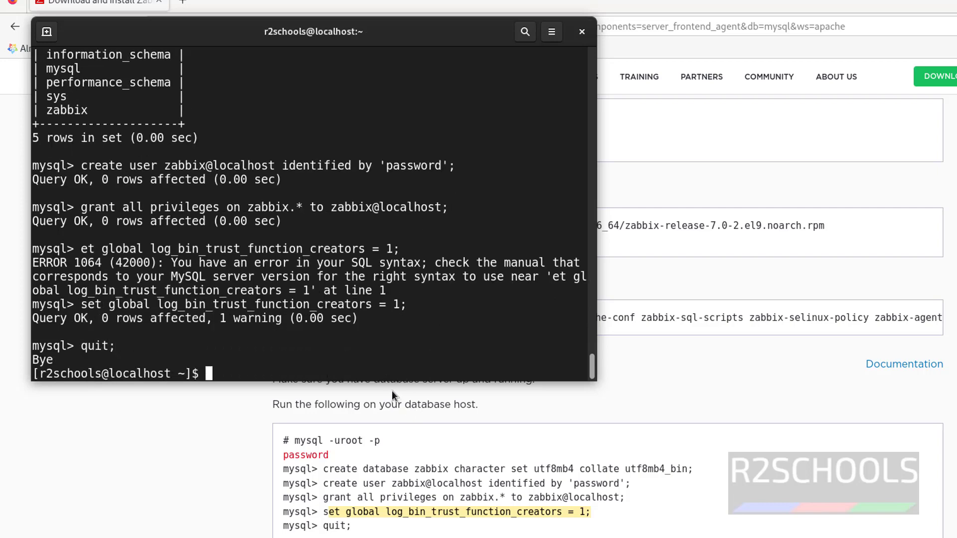
Run the zcat server.sql.gz import into the zabbix database as user zabbix
{"action": "left_click", "coordinate": [392, 391]}
{"action": "scroll", "coordinate": [449, 398], "scroll_direction": "down", "scroll_amount": 4}
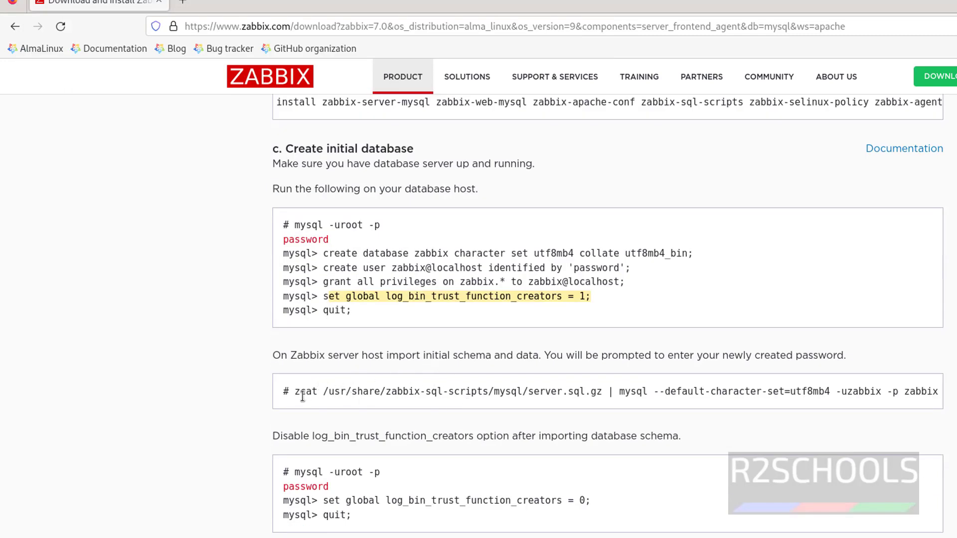
{"action": "left_click_drag", "start_coordinate": [293, 391], "coordinate": [906, 394]}
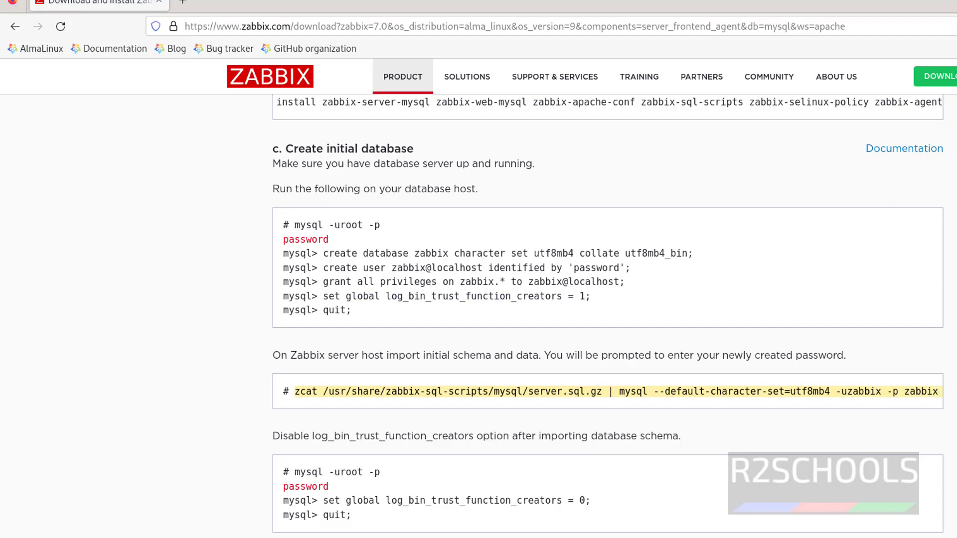
{"action": "right_click", "coordinate": [905, 394]}
{"action": "left_click", "coordinate": [927, 404]}
{"action": "key", "text": "alt+Tab"}
{"action": "right_click", "coordinate": [428, 289]}
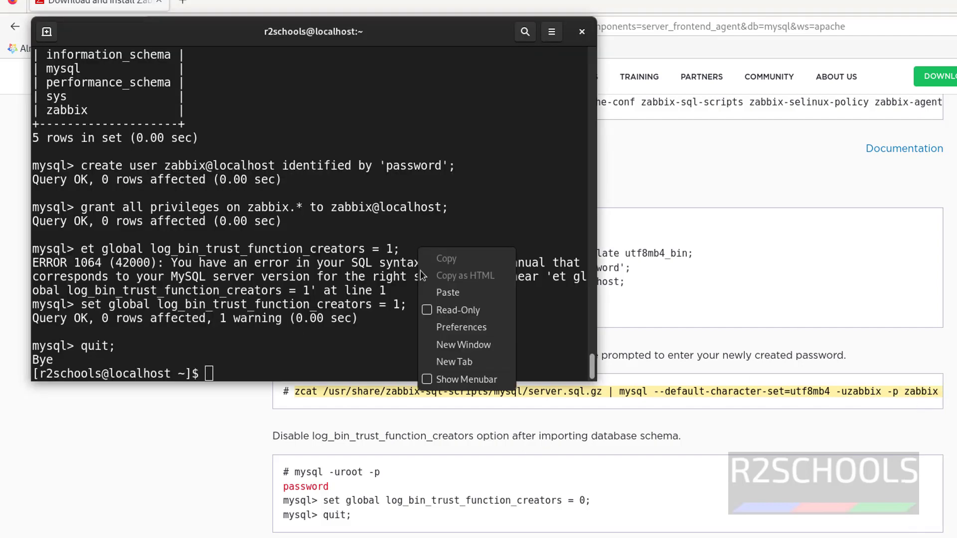
{"action": "left_click", "coordinate": [441, 294]}
{"action": "key", "text": "Return"}
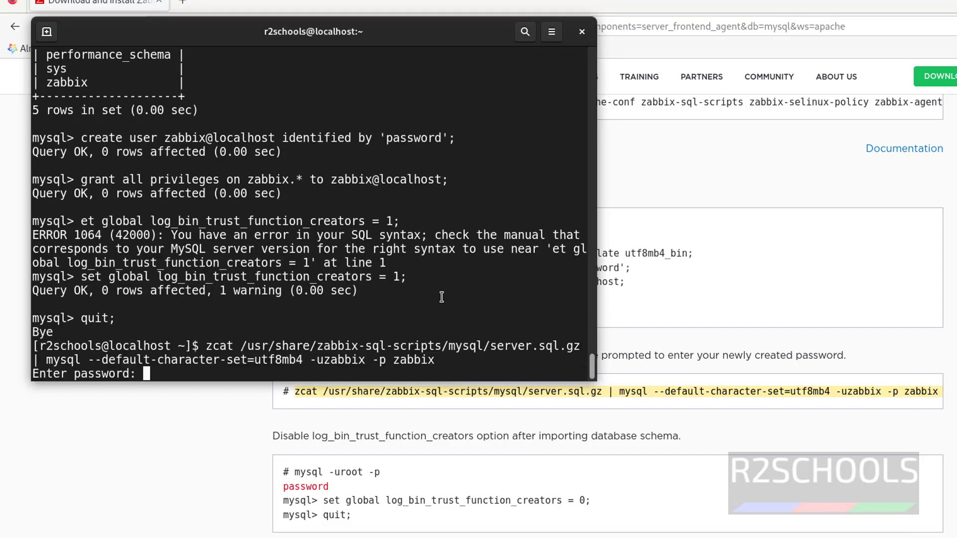
Supply the zabbix database password so the schema import completes
{"action": "left_click", "coordinate": [624, 291]}
{"action": "double_click", "coordinate": [597, 269]}
{"action": "right_click", "coordinate": [600, 268]}
{"action": "left_click", "coordinate": [573, 277]}
{"action": "key", "text": "alt+Tab"}
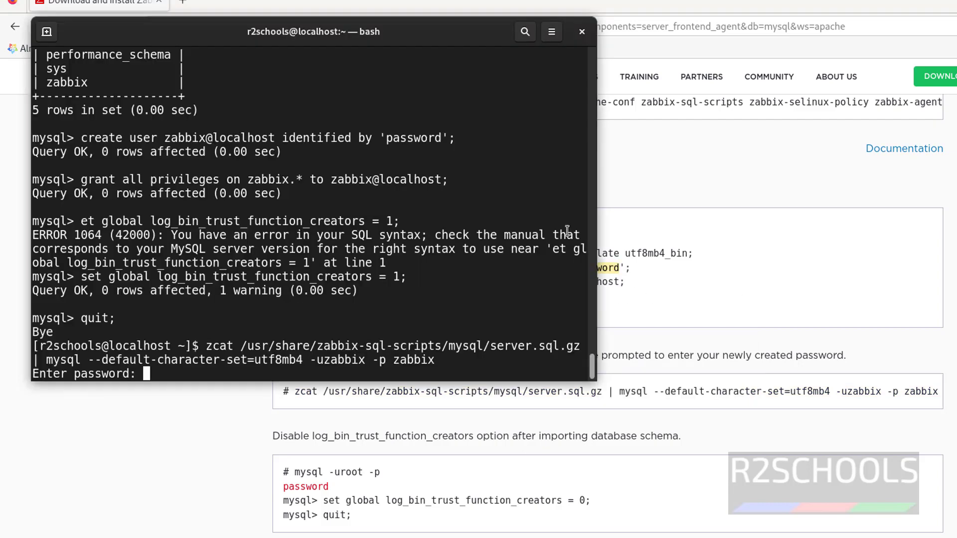
{"action": "key", "text": "Return"}
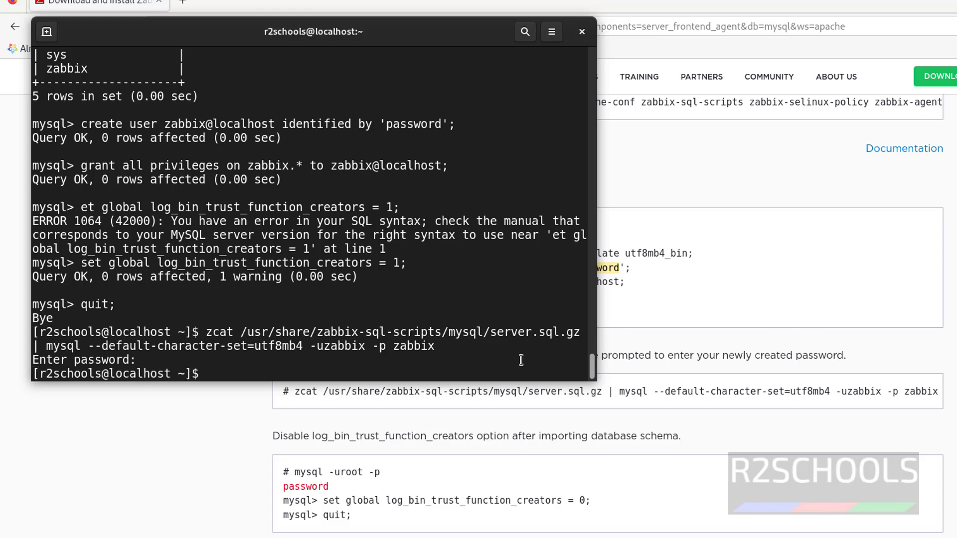
{"action": "left_click", "coordinate": [352, 500]}
{"action": "left_click_drag", "start_coordinate": [323, 500], "coordinate": [609, 499]}
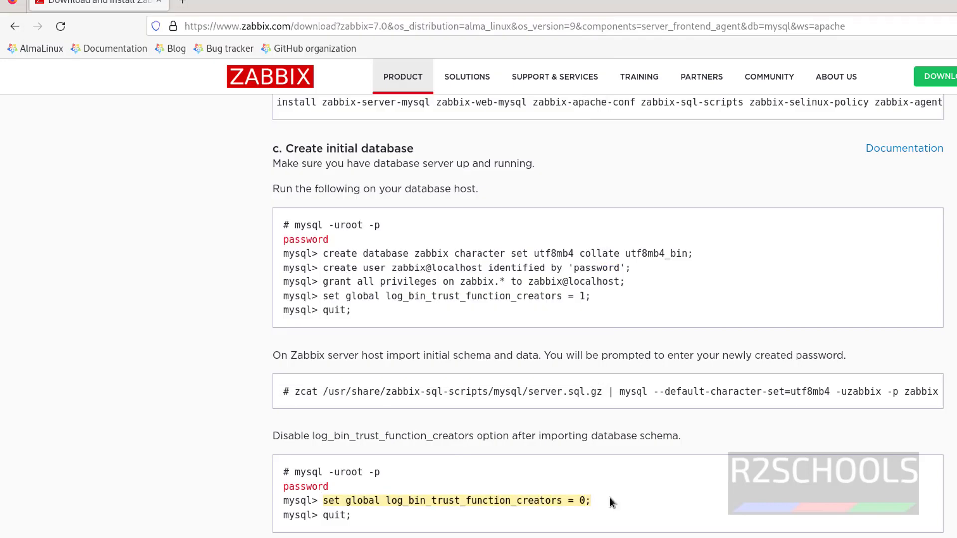
{"action": "key", "text": "alt+Tab"}
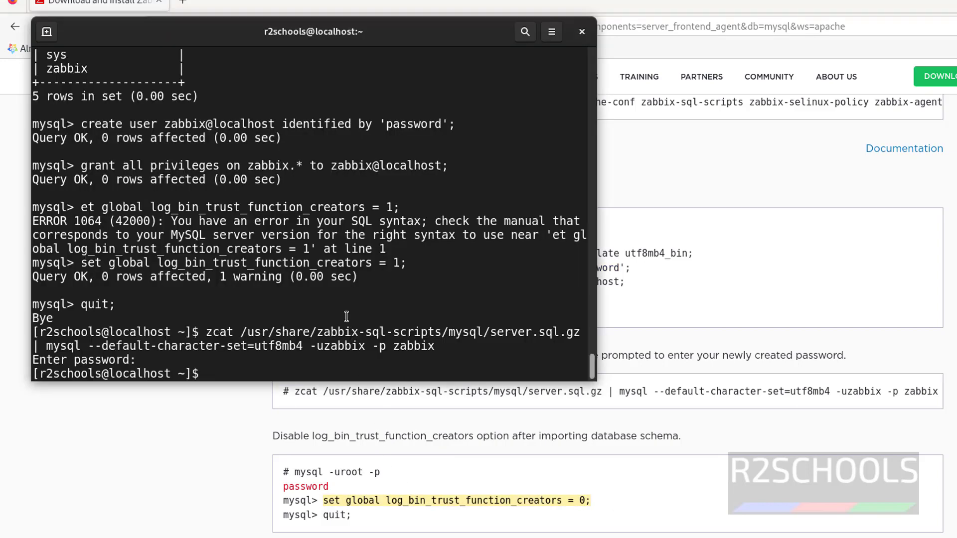
Log back into MySQL as root with mysql -u root -p
{"action": "type", "text": "mysql -u root -p"}
{"action": "key", "text": "Return"}
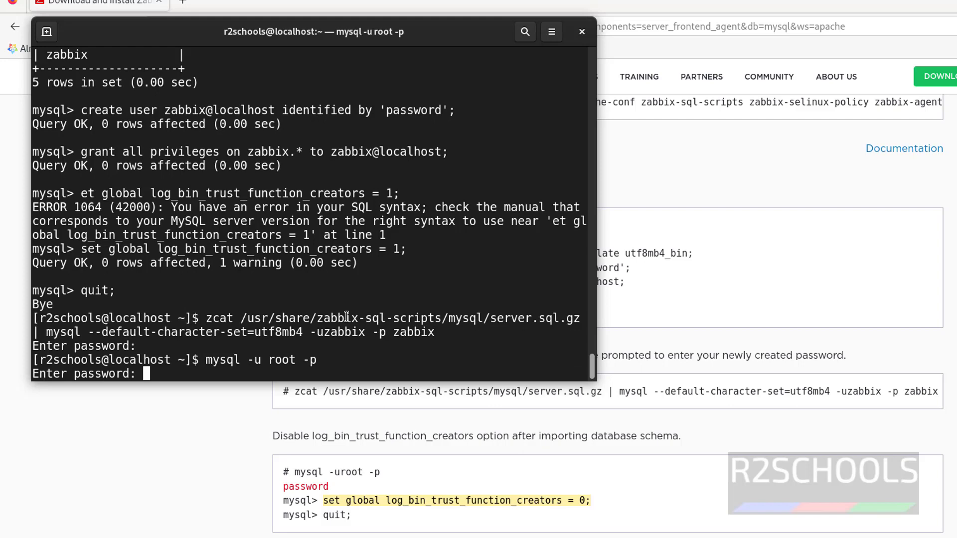
{"action": "key", "text": "Return"}
Set global log_bin_trust_function_creators back to 0
{"action": "left_click", "coordinate": [382, 420]}
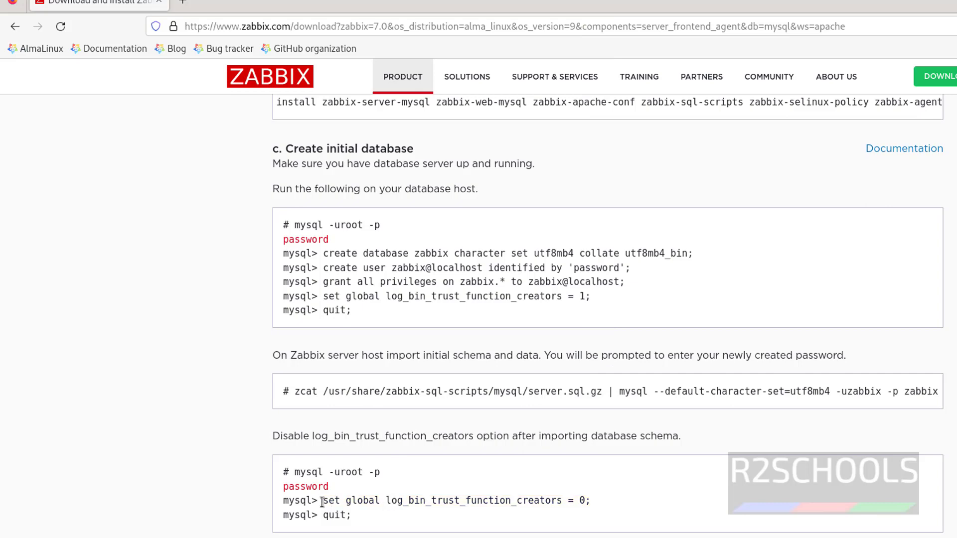
{"action": "left_click_drag", "start_coordinate": [323, 502], "coordinate": [588, 505]}
{"action": "left_click", "coordinate": [607, 517]}
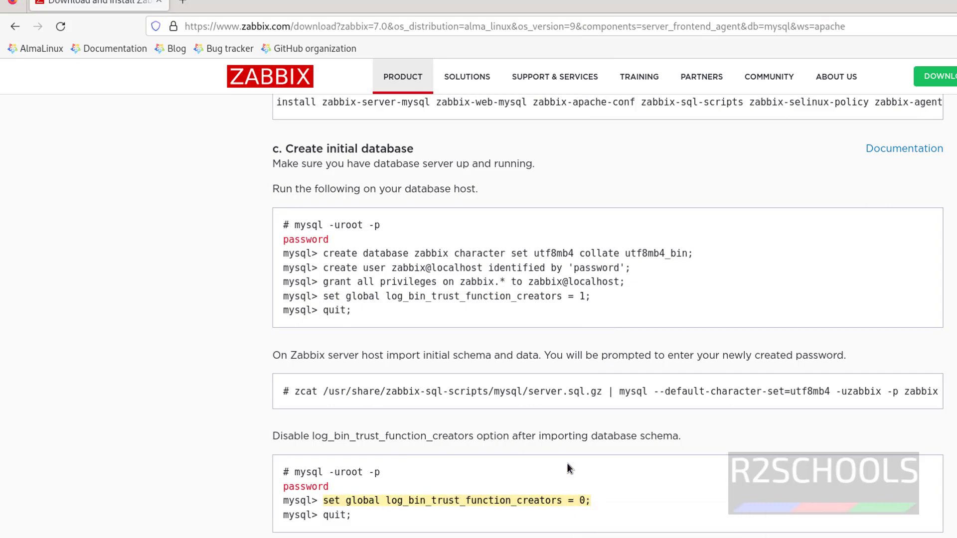
{"action": "key", "text": "alt+Tab"}
{"action": "right_click", "coordinate": [397, 245]}
{"action": "left_click", "coordinate": [436, 298]}
{"action": "key", "text": "Return"}
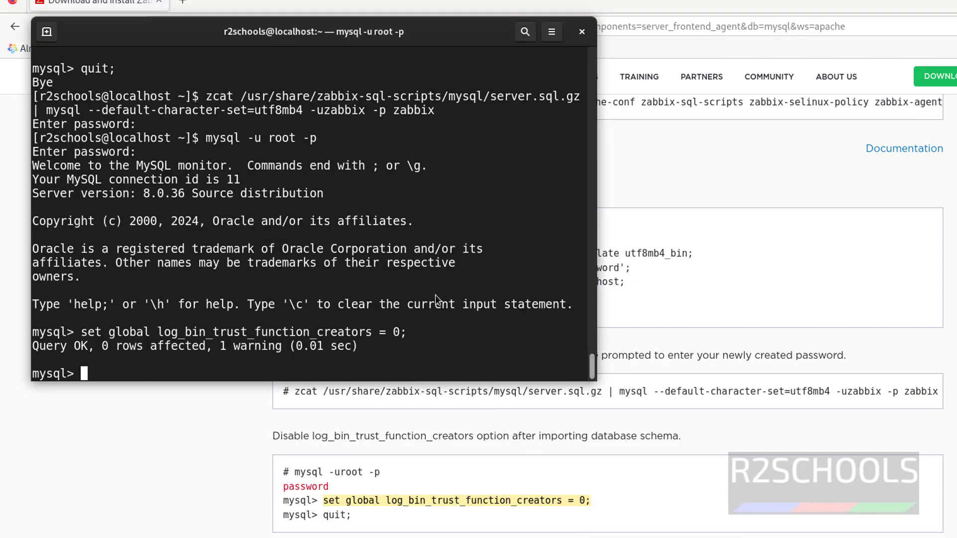
{"action": "key", "text": "alt+Tab"}
{"action": "scroll", "coordinate": [309, 288], "scroll_direction": "down", "scroll_amount": 5}
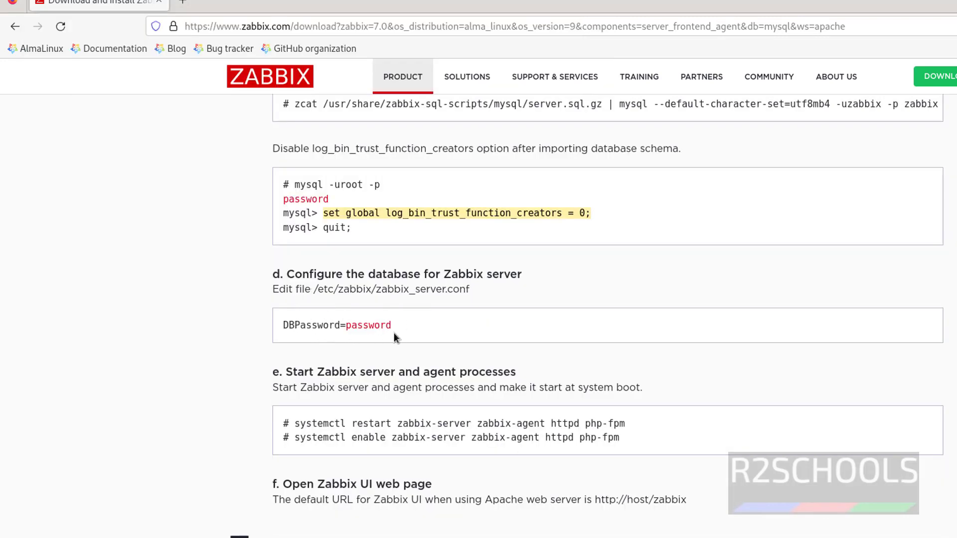
Open /etc/zabbix/zabbix_server.conf in vi with sudo
{"action": "scroll", "coordinate": [506, 338], "scroll_direction": "up", "scroll_amount": 4}
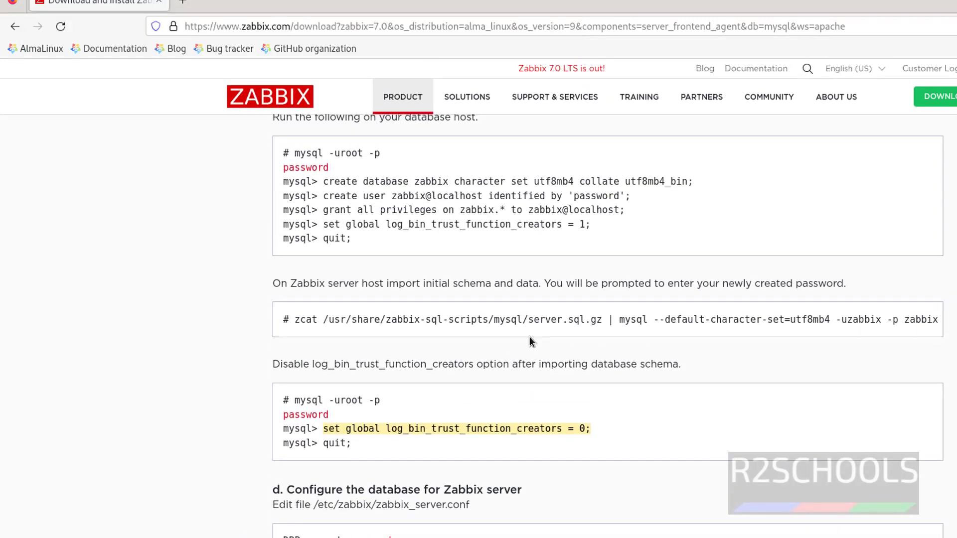
{"action": "double_click", "coordinate": [580, 195]}
{"action": "scroll", "coordinate": [620, 379], "scroll_direction": "down", "scroll_amount": 4}
{"action": "scroll", "coordinate": [619, 400], "scroll_direction": "up", "scroll_amount": 5}
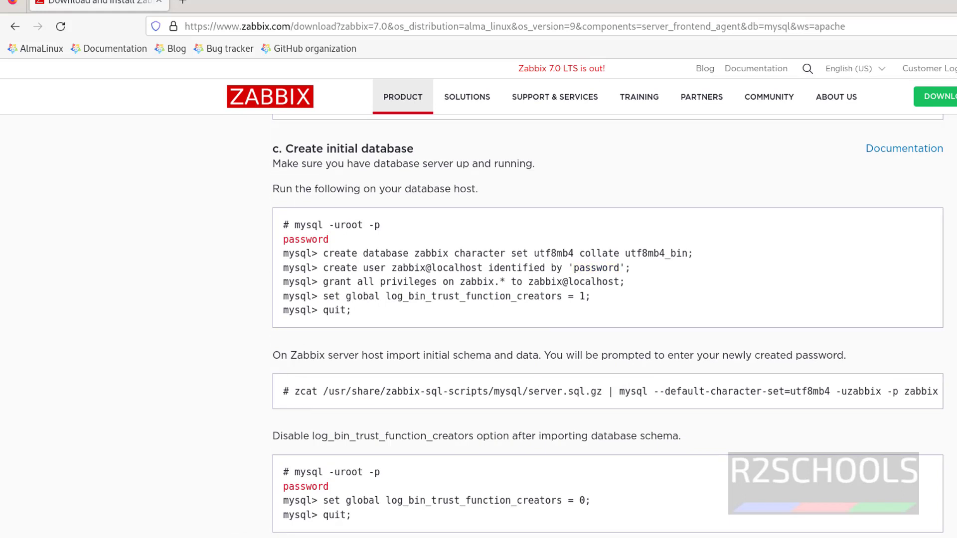
{"action": "scroll", "coordinate": [361, 516], "scroll_direction": "down", "scroll_amount": 3}
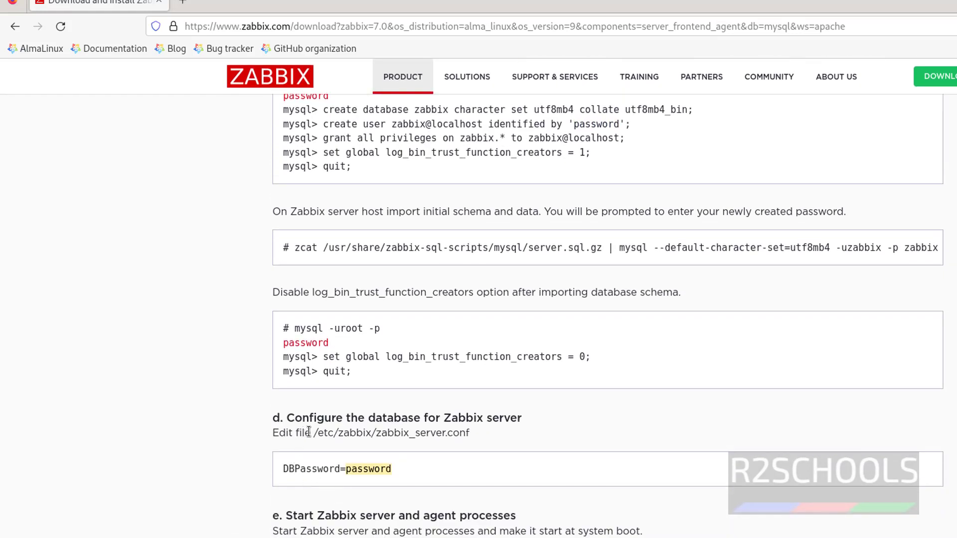
{"action": "left_click_drag", "start_coordinate": [316, 433], "coordinate": [466, 434]}
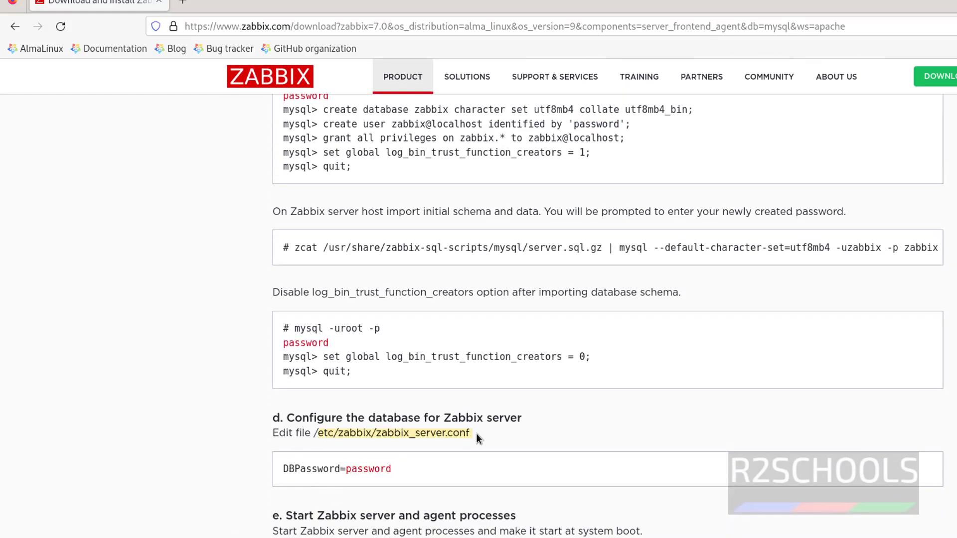
{"action": "key", "text": "alt+Tab"}
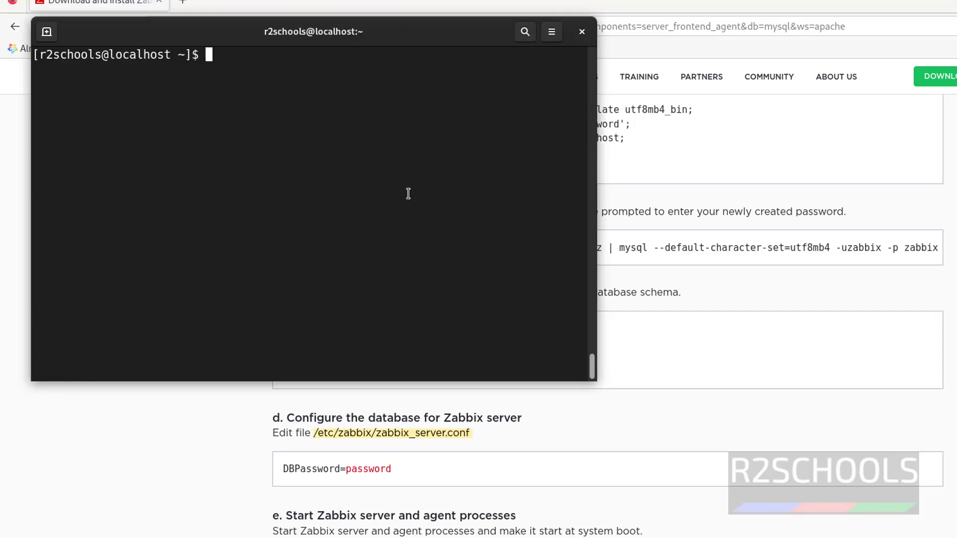
{"action": "type", "text": "sudo vi"}
{"action": "right_click", "coordinate": [312, 181]}
{"action": "left_click", "coordinate": [333, 225]}
{"action": "key", "text": "Return"}
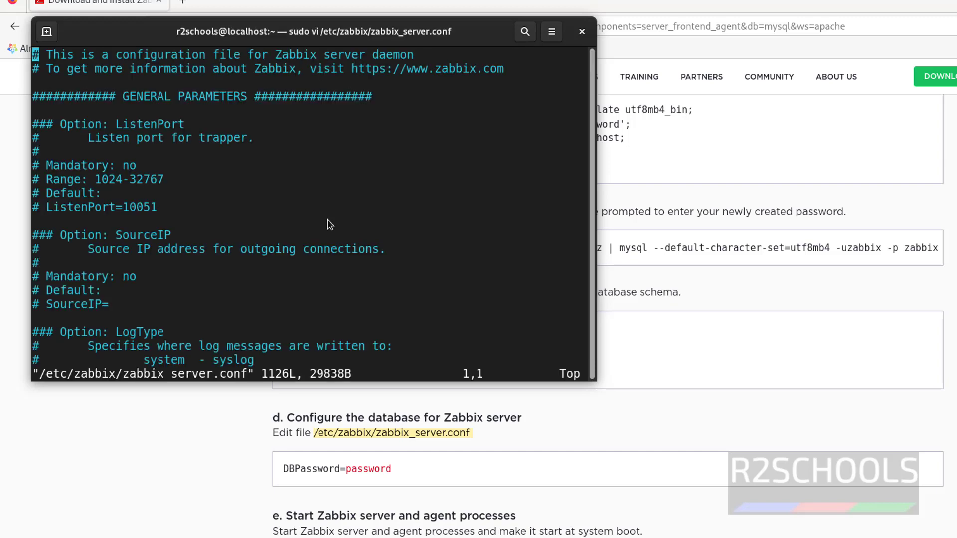
Search the config file for the DBPassword option with /DBP
{"action": "key", "text": "Down"}
{"action": "key", "text": "Down"}
{"action": "key", "text": "Down"}
{"action": "key", "text": "Down"}
{"action": "key", "text": "Down"}
{"action": "key", "text": "Down"}
{"action": "key", "text": "Down"}
{"action": "key", "text": "Down"}
{"action": "key", "text": "Down"}
{"action": "key", "text": "Down"}
{"action": "key", "text": "Down"}
{"action": "key", "text": "Down"}
{"action": "key", "text": "Down"}
{"action": "key", "text": "Down"}
{"action": "key", "text": "Down"}
{"action": "key", "text": "Down"}
{"action": "key", "text": "Down"}
{"action": "key", "text": "Down"}
{"action": "key", "text": "Down"}
{"action": "key", "text": "Down"}
{"action": "key", "text": "Down"}
{"action": "key", "text": "Down"}
{"action": "key", "text": "Down"}
{"action": "key", "text": "Down"}
{"action": "key", "text": "Down"}
{"action": "key", "text": "Down"}
{"action": "key", "text": "Down"}
{"action": "key", "text": "Down"}
{"action": "key", "text": "Down"}
{"action": "key", "text": "Down"}
{"action": "key", "text": "Down"}
{"action": "key", "text": "Down"}
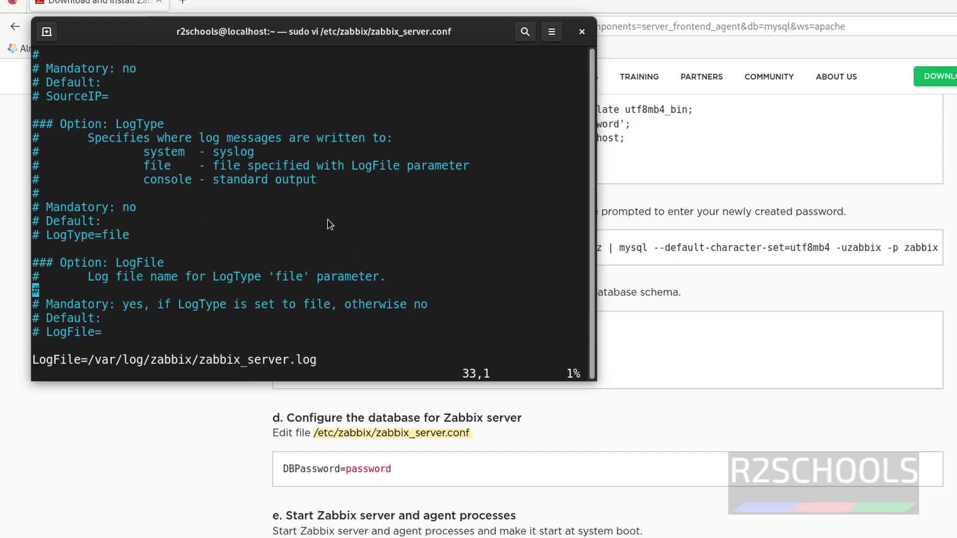
{"action": "key", "text": "Down"}
{"action": "key", "text": "Down"}
{"action": "key", "text": "Down"}
{"action": "key", "text": "Down"}
{"action": "key", "text": "Down"}
{"action": "key", "text": "Down"}
{"action": "key", "text": "Down"}
{"action": "key", "text": "Down"}
{"action": "key", "text": "Down"}
{"action": "key", "text": "Down"}
{"action": "key", "text": "Down"}
{"action": "key", "text": "Down"}
{"action": "key", "text": "Down"}
{"action": "key", "text": "Down"}
{"action": "key", "text": "Down"}
{"action": "key", "text": "Down"}
{"action": "key", "text": "Down"}
{"action": "key", "text": "Down"}
{"action": "key", "text": "Down"}
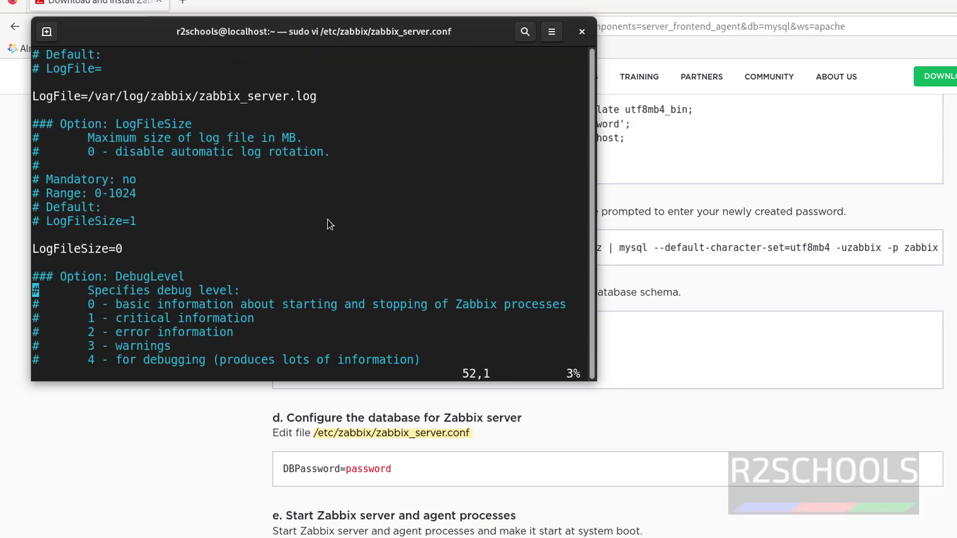
{"action": "key", "text": "slash"}
{"action": "type", "text": "DBO"}
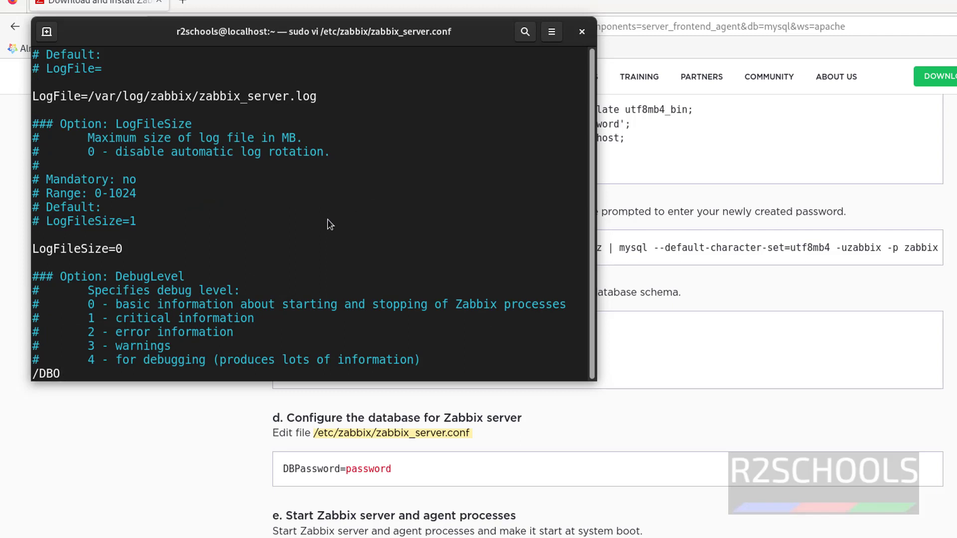
{"action": "key", "text": "BackSpace"}
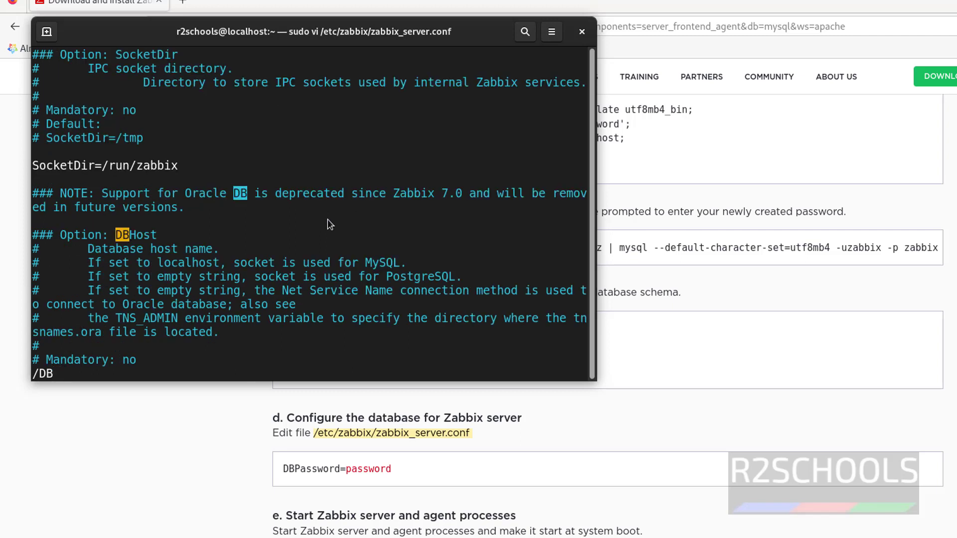
{"action": "type", "text": "P"}
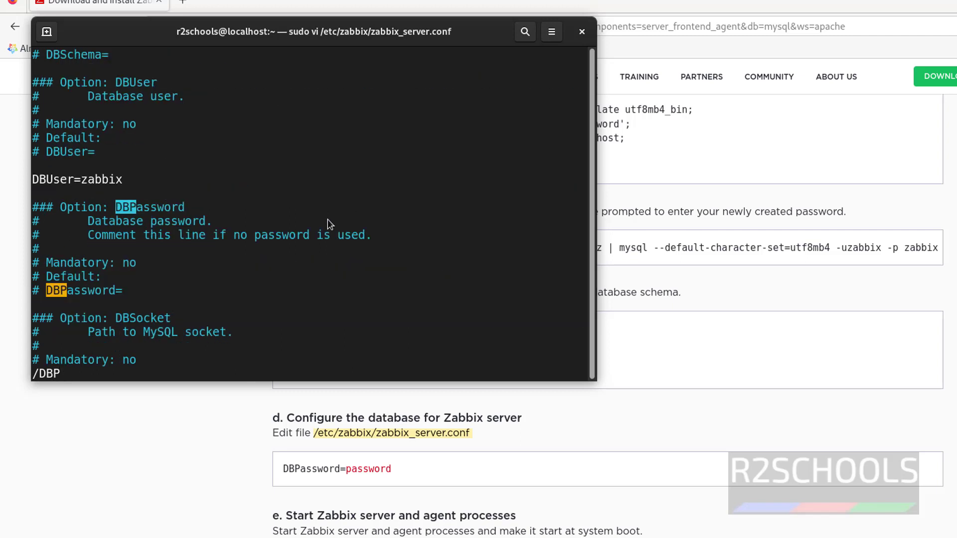
{"action": "key", "text": "Return"}
Uncomment DBPassword, append the database password, and save the file with :wq
{"action": "key", "text": "Down"}
{"action": "key", "text": "Down"}
{"action": "key", "text": "Down"}
{"action": "key", "text": "Down"}
{"action": "key", "text": "Down"}
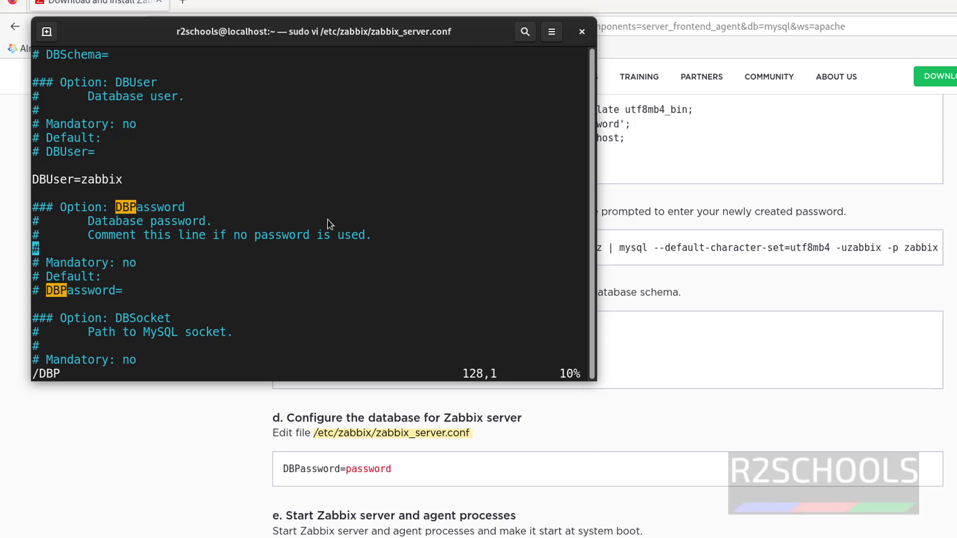
{"action": "key", "text": "0"}
{"action": "key", "text": "x"}
{"action": "key", "text": "x"}
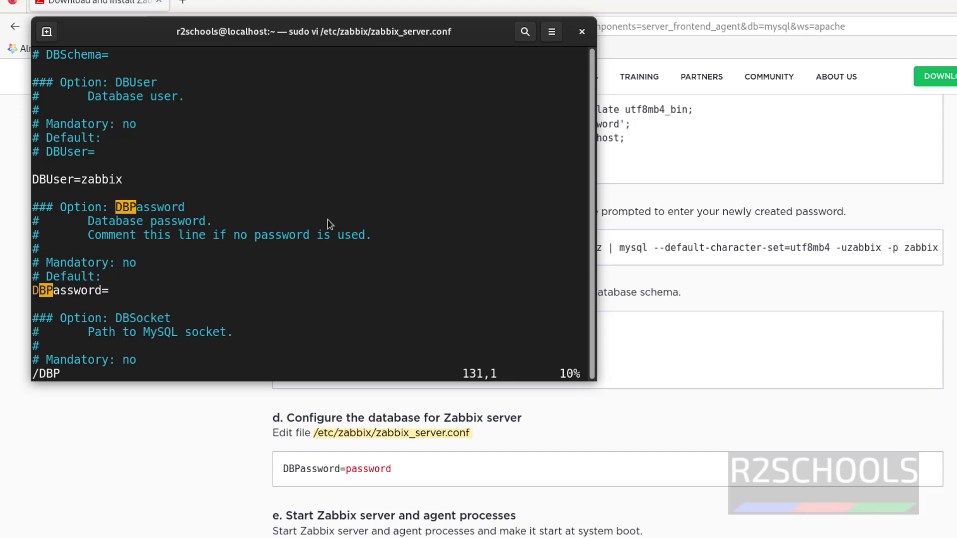
{"action": "key", "text": "A"}
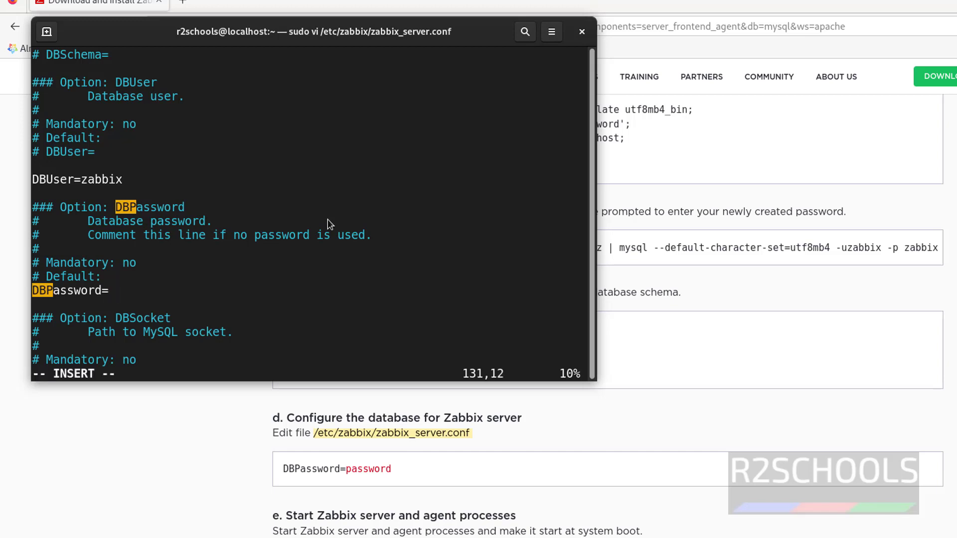
{"action": "type", "text": "password"}
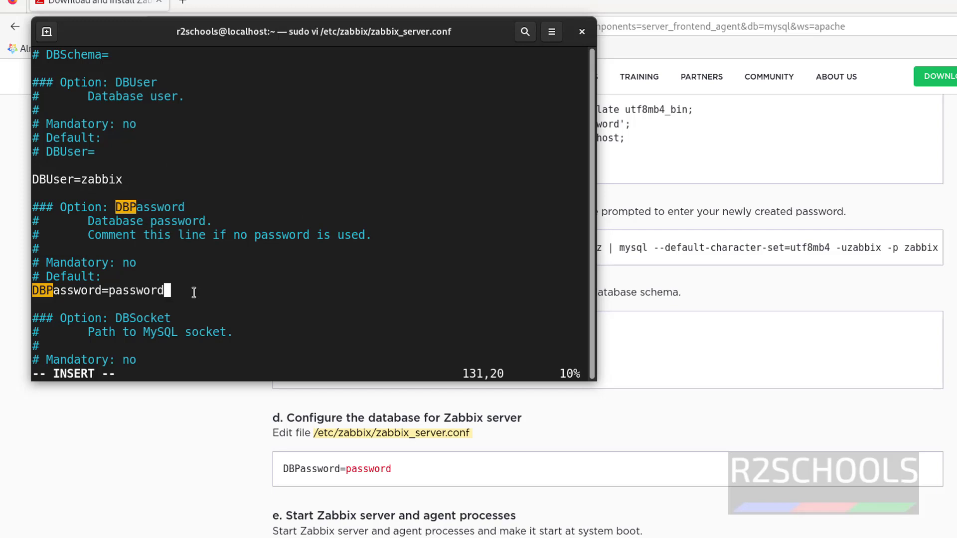
{"action": "key", "text": "Escape"}
{"action": "key", "text": "shift+colon"}
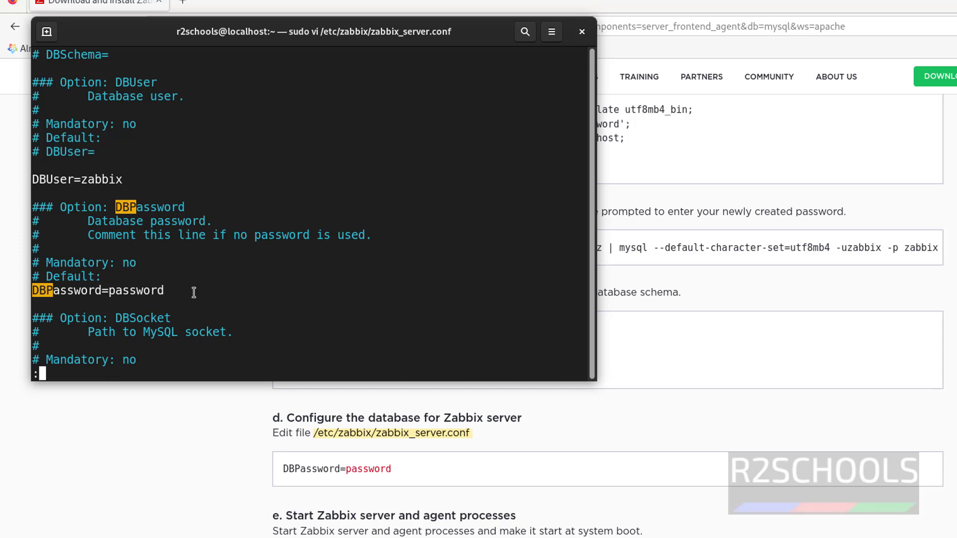
{"action": "type", "text": "wq"}
{"action": "key", "text": "Return"}
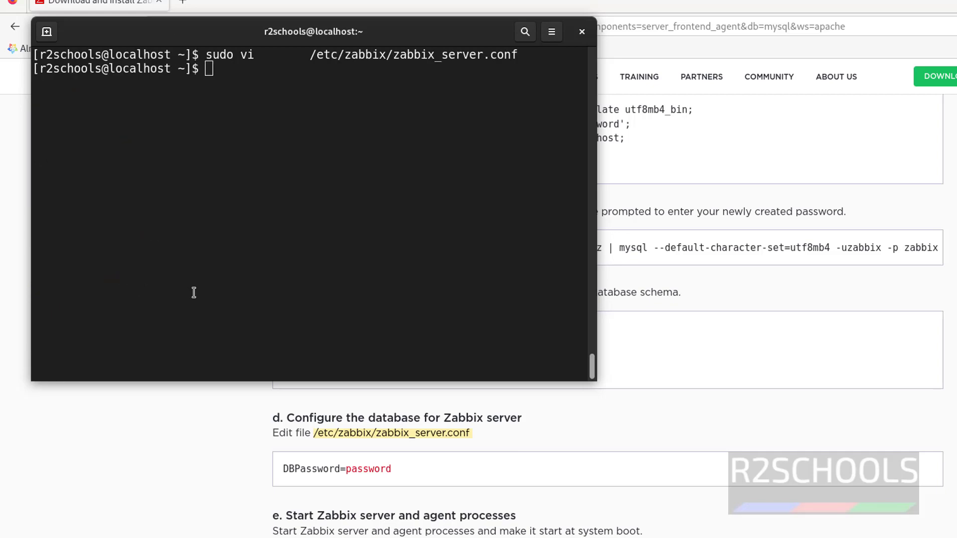
{"action": "left_click", "coordinate": [276, 437]}
Restart zabbix-server, zabbix-agent, httpd and php-fpm with the copied systemctl restart command, authenticating with sudo
{"action": "scroll", "coordinate": [288, 371], "scroll_direction": "down", "scroll_amount": 3}
{"action": "left_click_drag", "start_coordinate": [287, 372], "coordinate": [501, 372]}
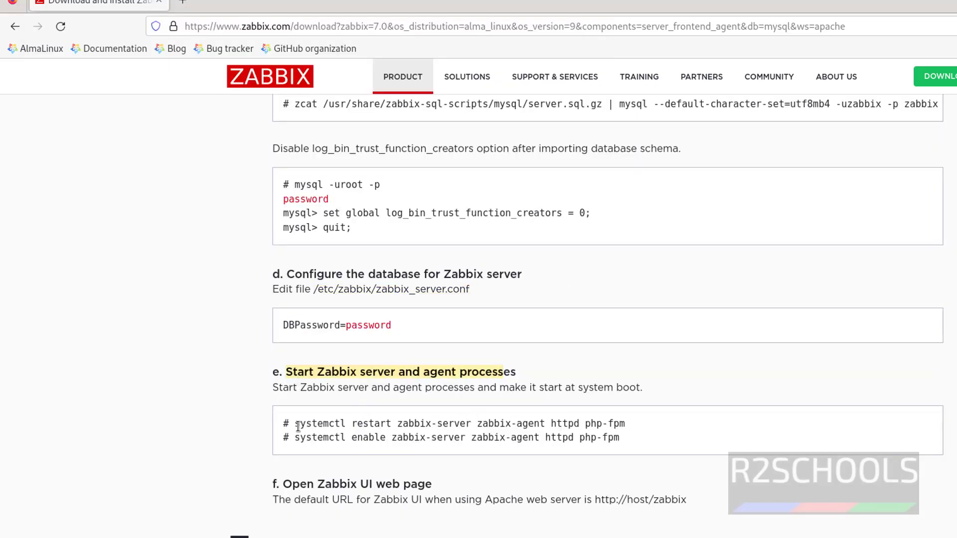
{"action": "left_click_drag", "start_coordinate": [297, 426], "coordinate": [637, 424]}
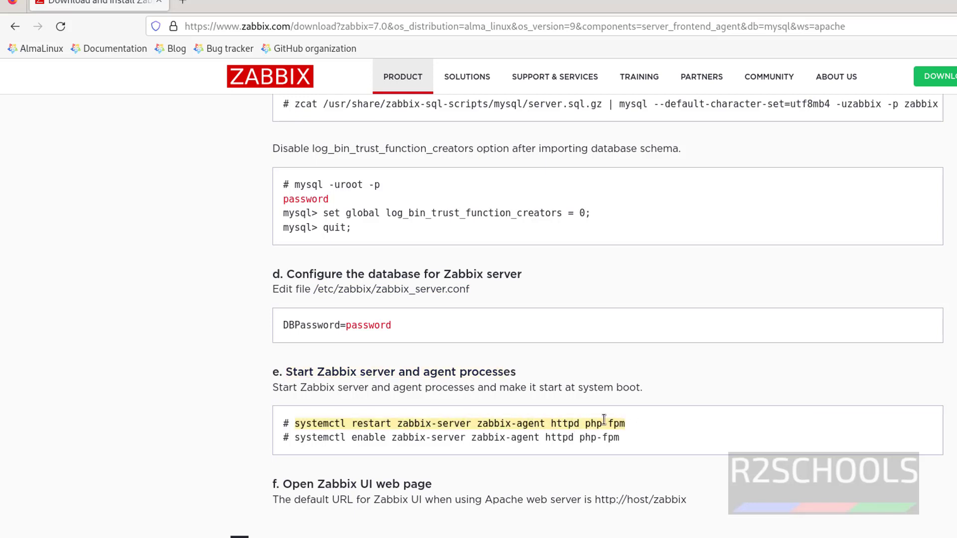
{"action": "right_click", "coordinate": [612, 424]}
{"action": "left_click", "coordinate": [624, 432]}
{"action": "key", "text": "alt+Tab"}
{"action": "right_click", "coordinate": [395, 190]}
{"action": "left_click", "coordinate": [420, 225]}
{"action": "key", "text": "Return"}
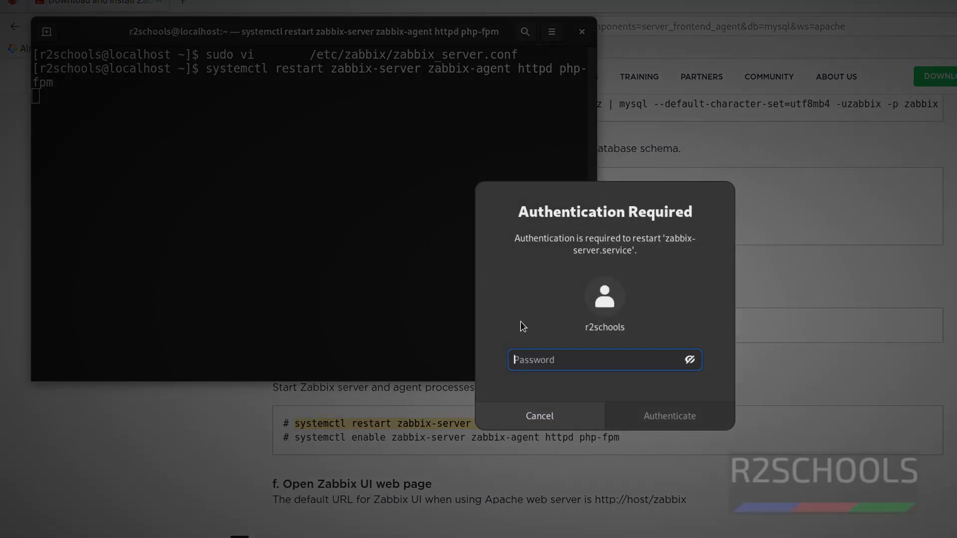
{"action": "type", "text": "•••••••••"}
{"action": "key", "text": "Return"}
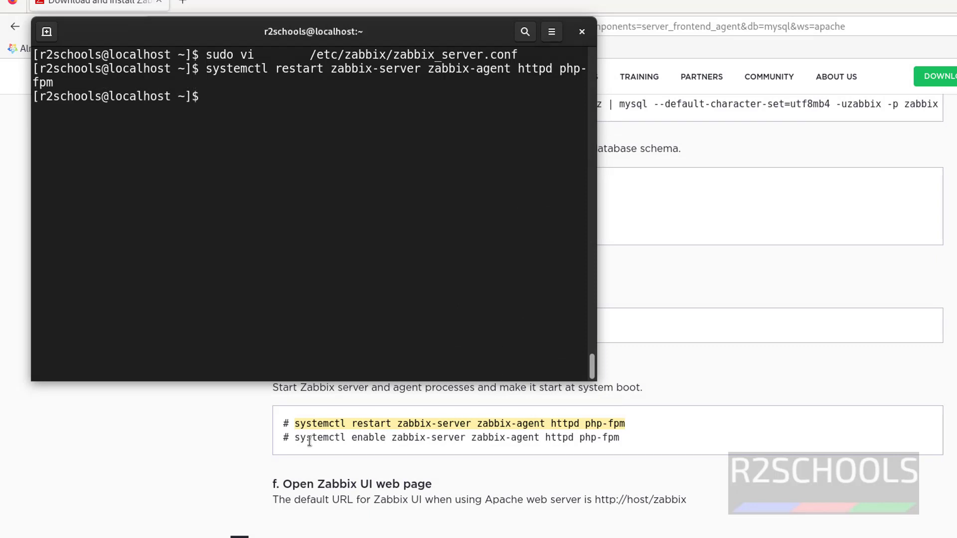
Run sudo systemctl enable for the same four services, then clear the terminal
{"action": "left_click_drag", "start_coordinate": [294, 437], "coordinate": [628, 438]}
{"action": "left_click", "coordinate": [534, 440]}
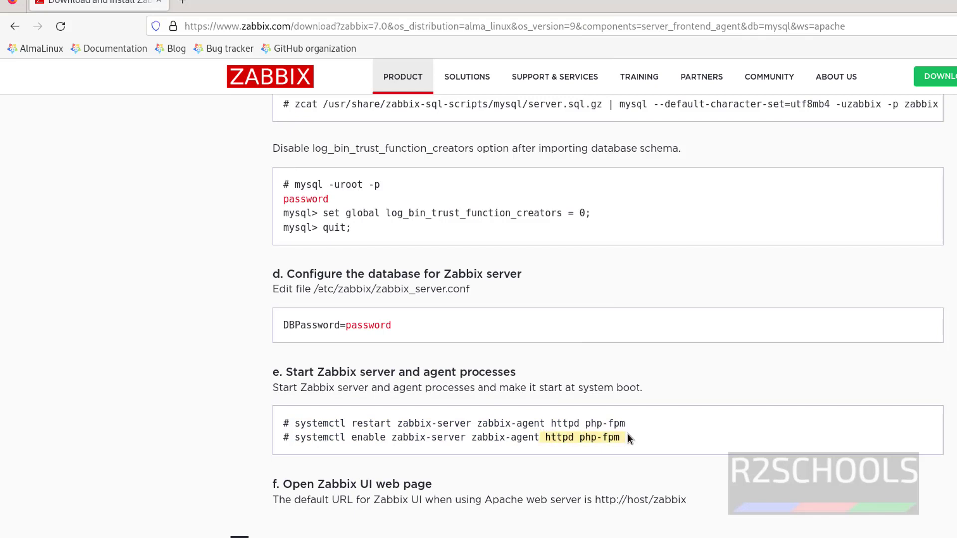
{"action": "left_click_drag", "start_coordinate": [298, 438], "coordinate": [620, 438]}
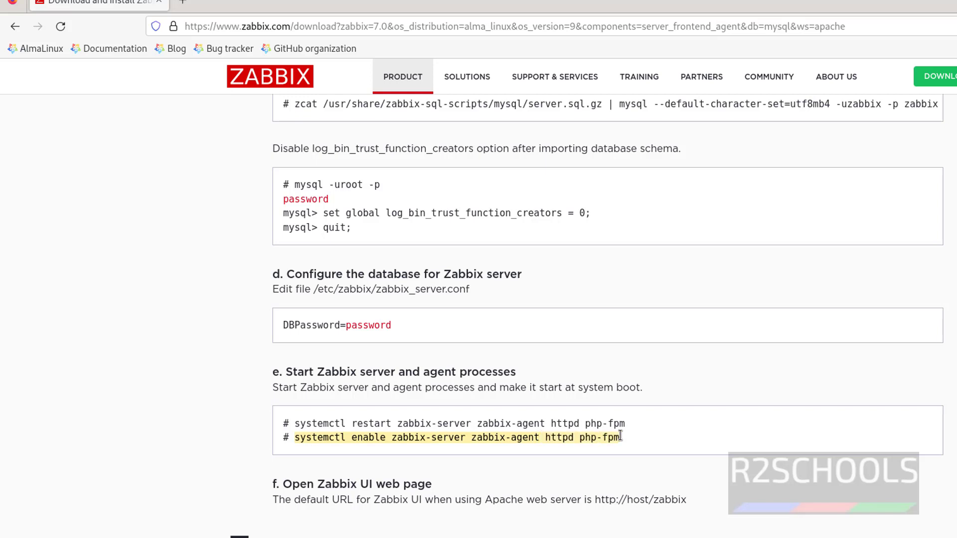
{"action": "right_click", "coordinate": [599, 435]}
{"action": "left_click", "coordinate": [629, 448]}
{"action": "key", "text": "alt+Tab"}
{"action": "type", "text": "sudo"}
{"action": "right_click", "coordinate": [304, 158]}
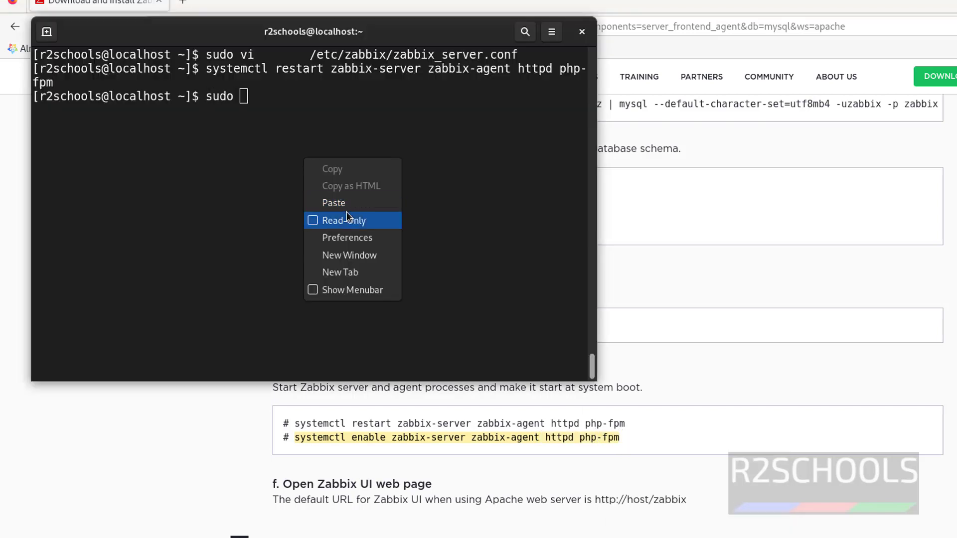
{"action": "left_click", "coordinate": [348, 205]}
{"action": "key", "text": "Return"}
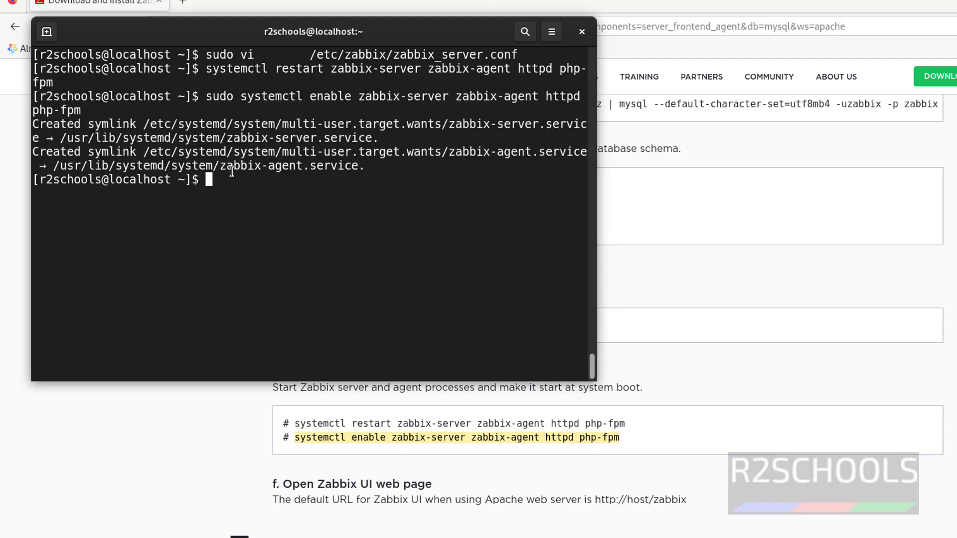
{"action": "key", "text": "ctrl+l"}
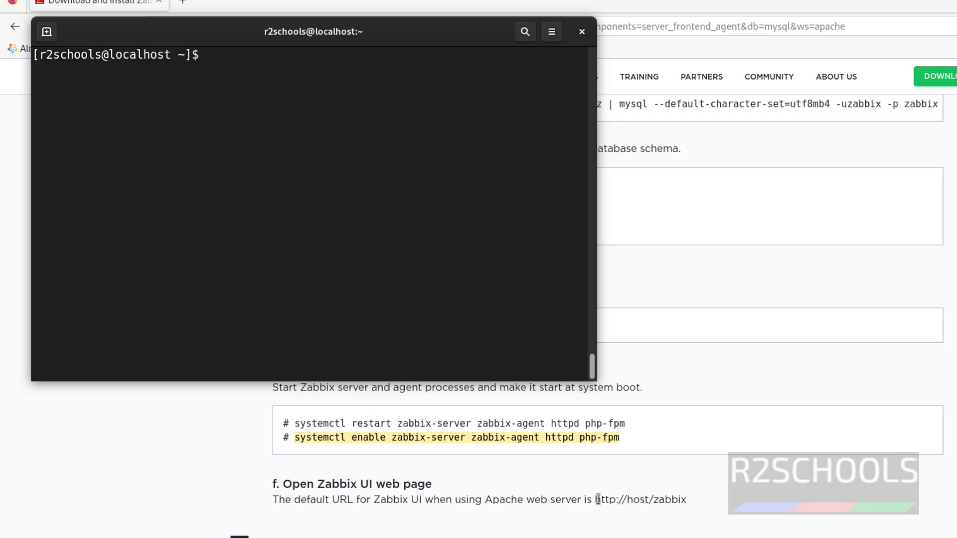
{"action": "left_click_drag", "start_coordinate": [595, 500], "coordinate": [686, 500]}
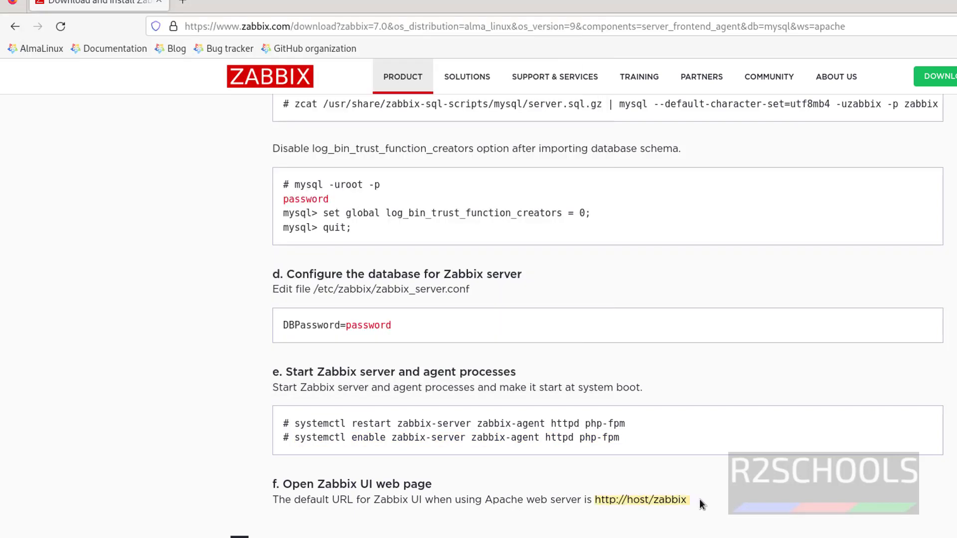
{"action": "left_click", "coordinate": [182, 2]}
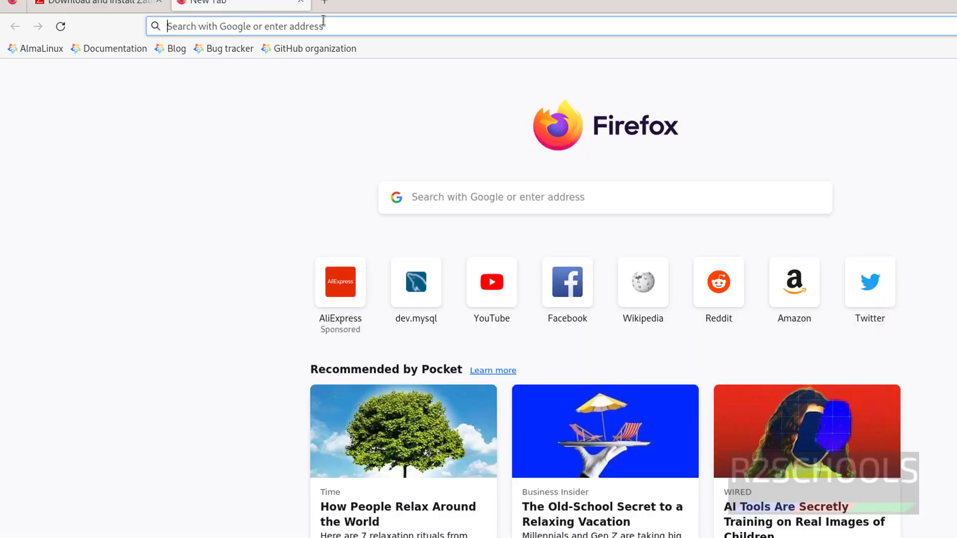
{"action": "key", "text": "ctrl+v"}
{"action": "double_click", "coordinate": [203, 26]}
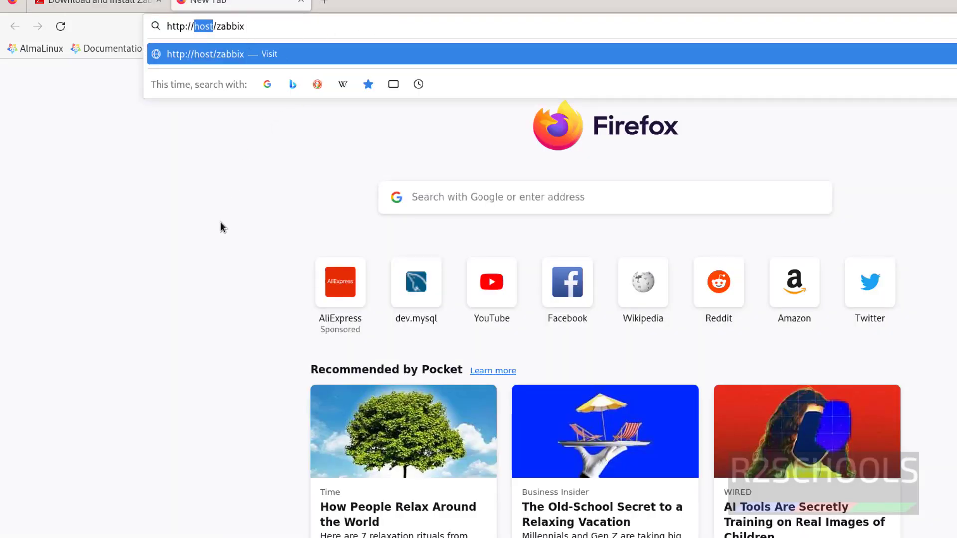
Check the machine's hostname and its IP address 192.168.129.160 in the terminal
{"action": "key", "text": "alt+Tab"}
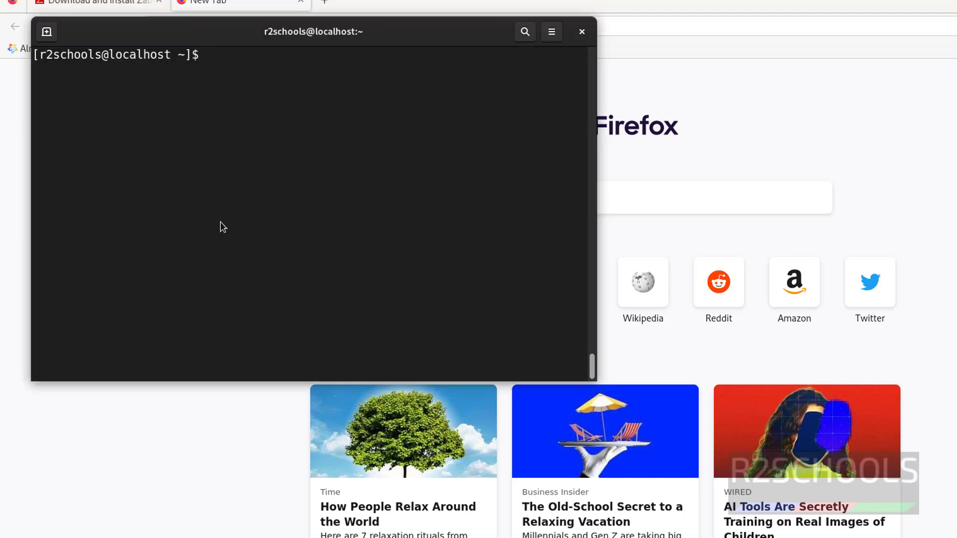
{"action": "type", "text": "hostname"}
{"action": "key", "text": "Return"}
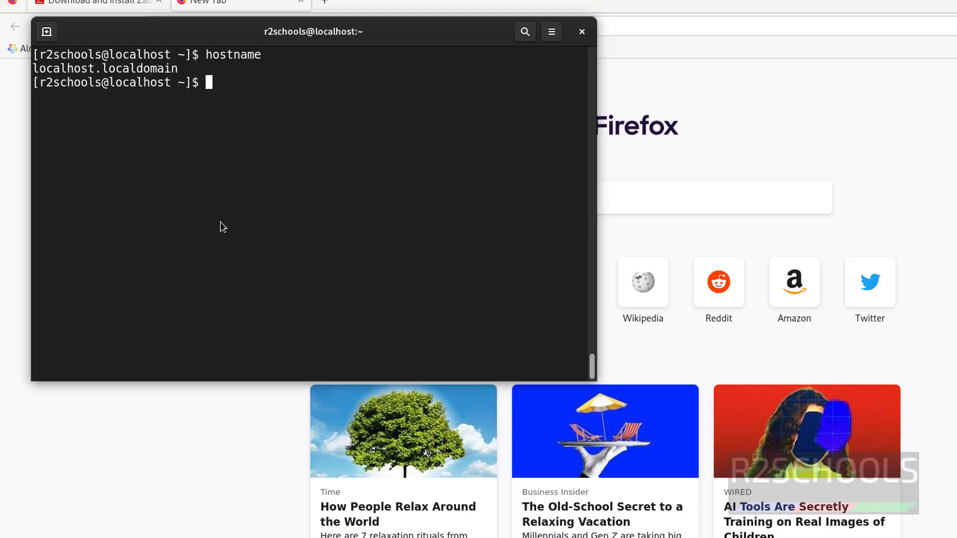
{"action": "type", "text": "ifconfig"}
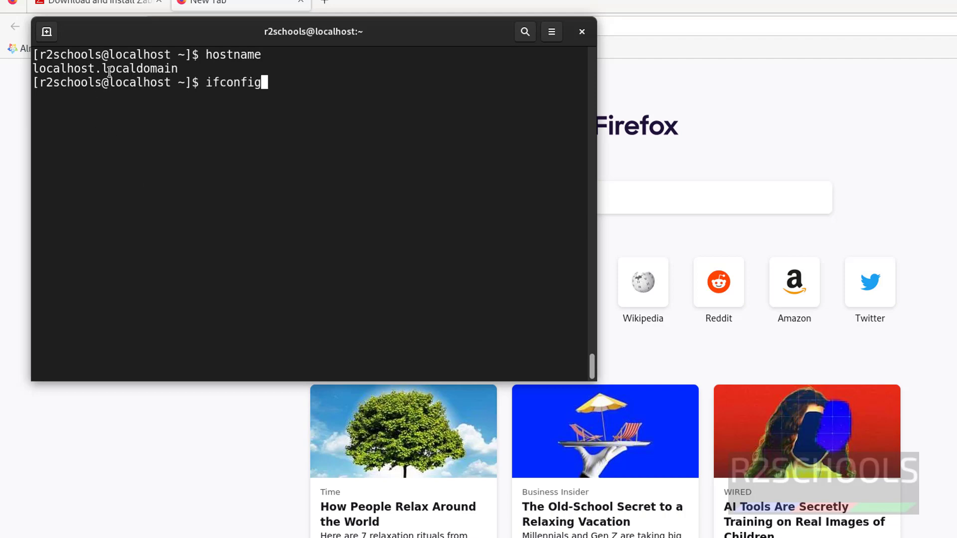
{"action": "key", "text": "Return"}
{"action": "double_click", "coordinate": [171, 110]}
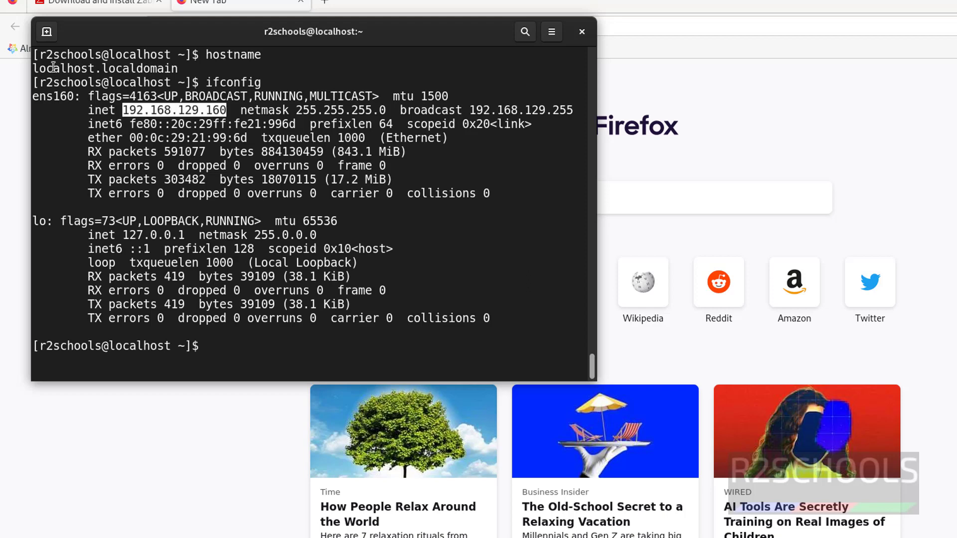
Replace 'host' with 'localhost' in the URL and load localhost/zabbix
{"action": "key", "text": "alt+Tab"}
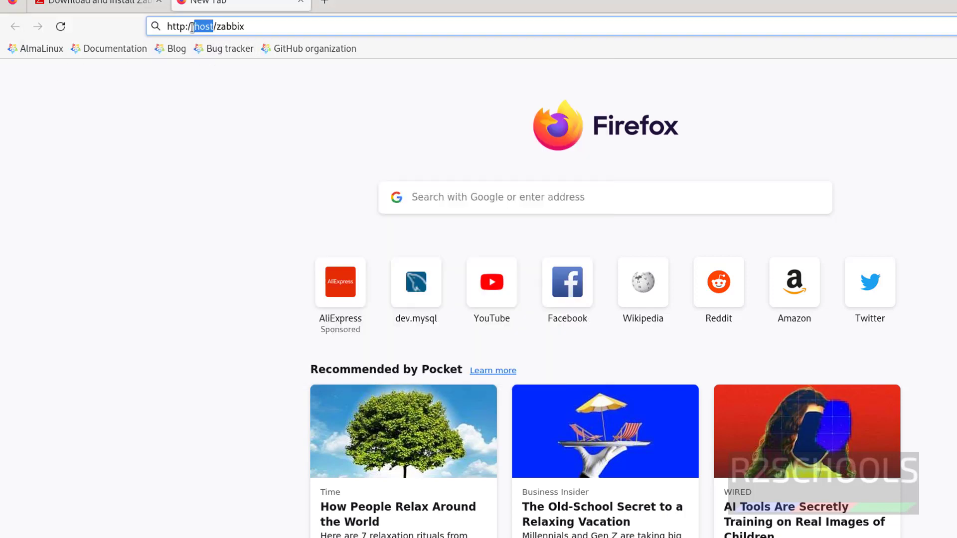
{"action": "type", "text": "localhost"}
{"action": "key", "text": "Return"}
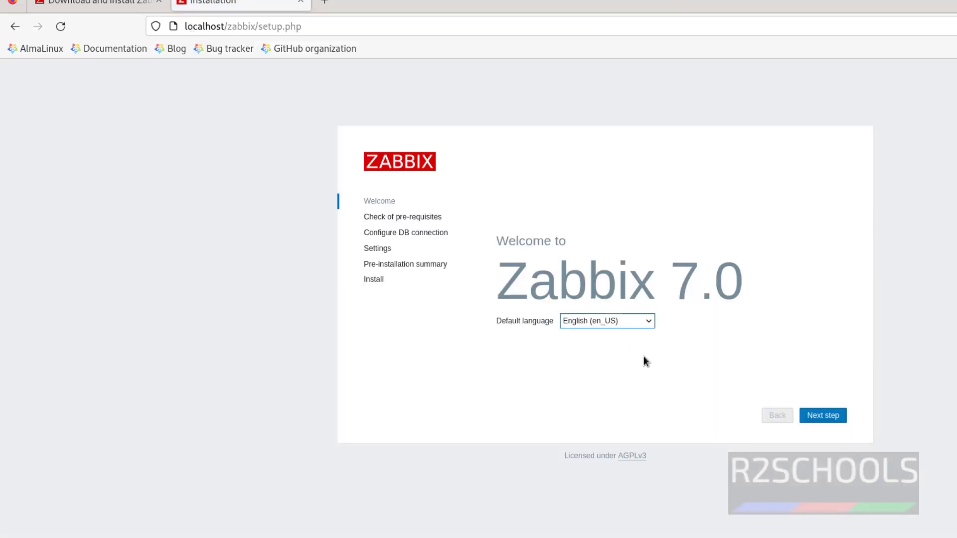
Move past the Welcome page and confirm every pre-requisite passes OK
{"action": "left_click", "coordinate": [825, 417]}
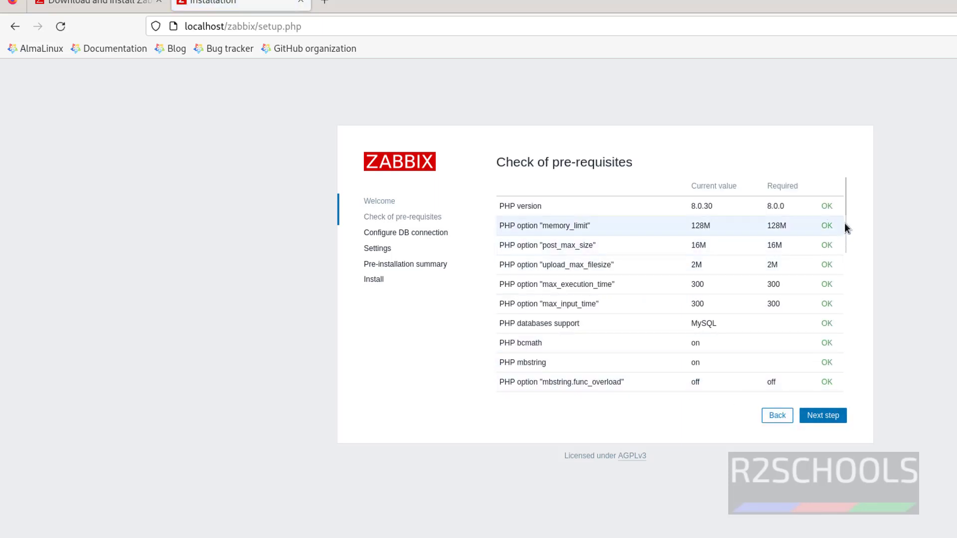
{"action": "left_click_drag", "start_coordinate": [844, 211], "coordinate": [855, 369]}
{"action": "left_click", "coordinate": [849, 237]}
{"action": "left_click", "coordinate": [855, 368]}
{"action": "left_click", "coordinate": [855, 370]}
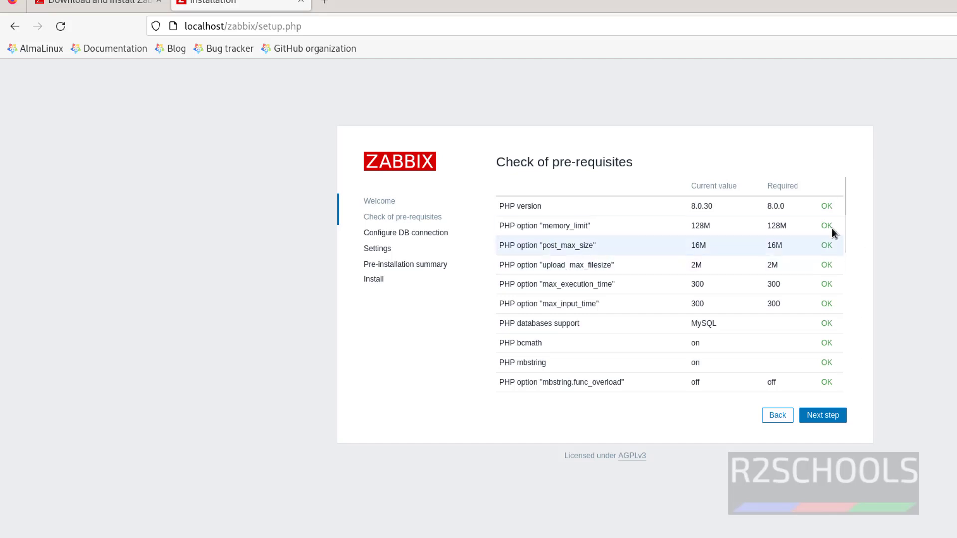
{"action": "scroll", "coordinate": [847, 249], "scroll_direction": "down", "scroll_amount": 10}
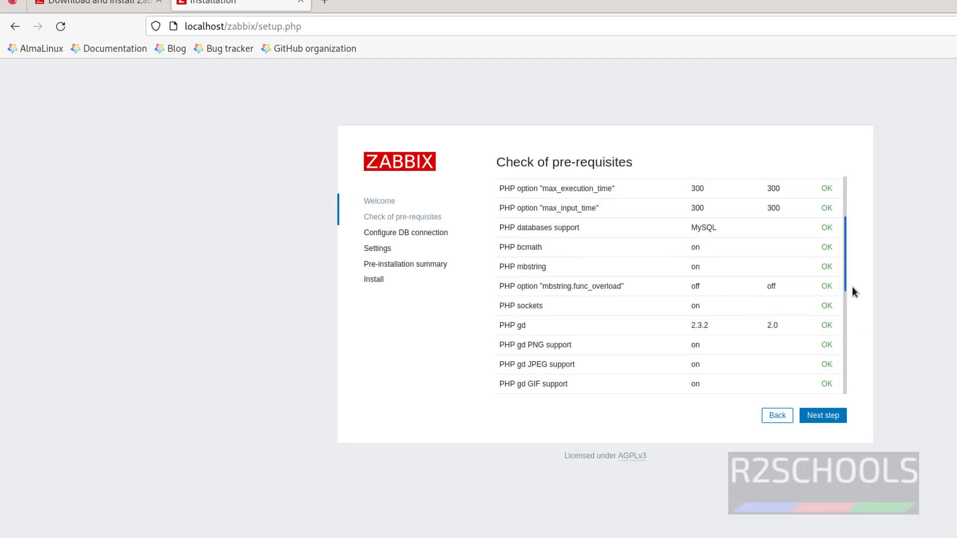
{"action": "left_click", "coordinate": [824, 415]}
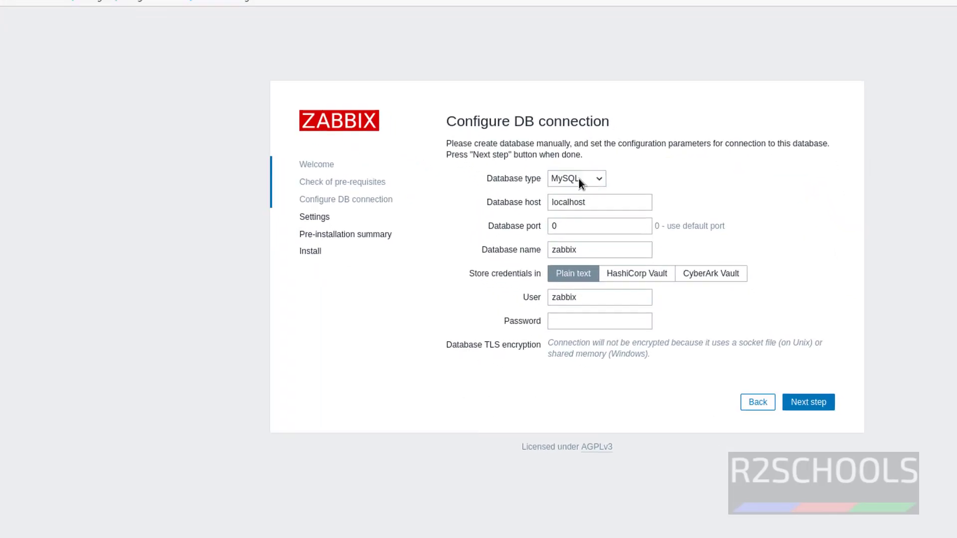
Review the DB connection fields, keeping MySQL as the database type and localhost as host
{"action": "left_click", "coordinate": [581, 184]}
{"action": "left_click", "coordinate": [584, 181]}
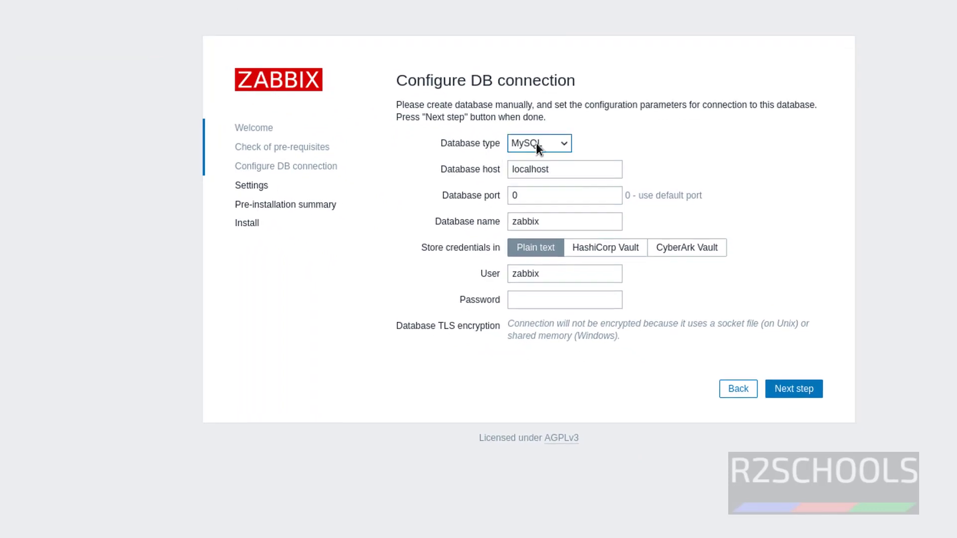
{"action": "left_click", "coordinate": [536, 142]}
{"action": "left_click", "coordinate": [537, 157]}
{"action": "left_click", "coordinate": [559, 170]}
{"action": "double_click", "coordinate": [539, 170]}
{"action": "key", "text": "alt+Tab"}
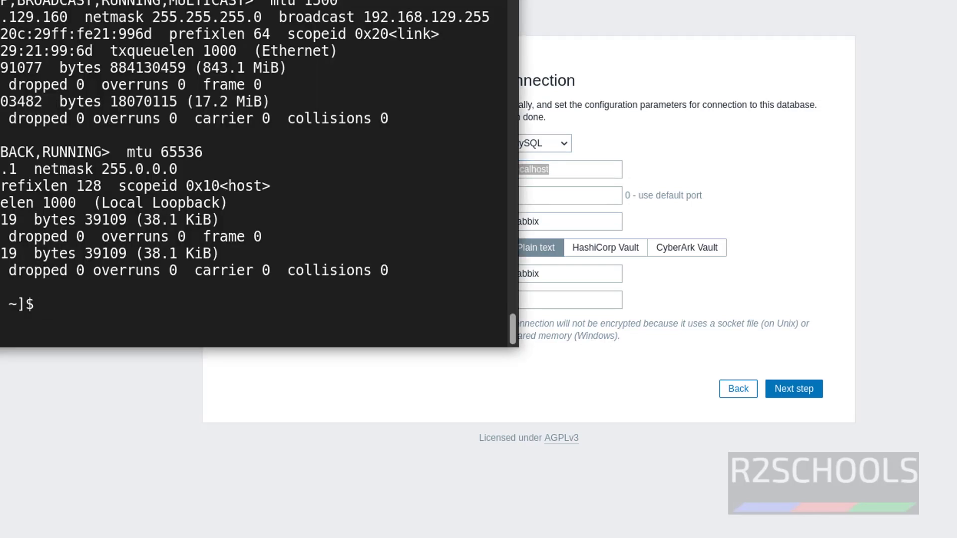
{"action": "left_click", "coordinate": [612, 189]}
{"action": "left_click", "coordinate": [491, 197]}
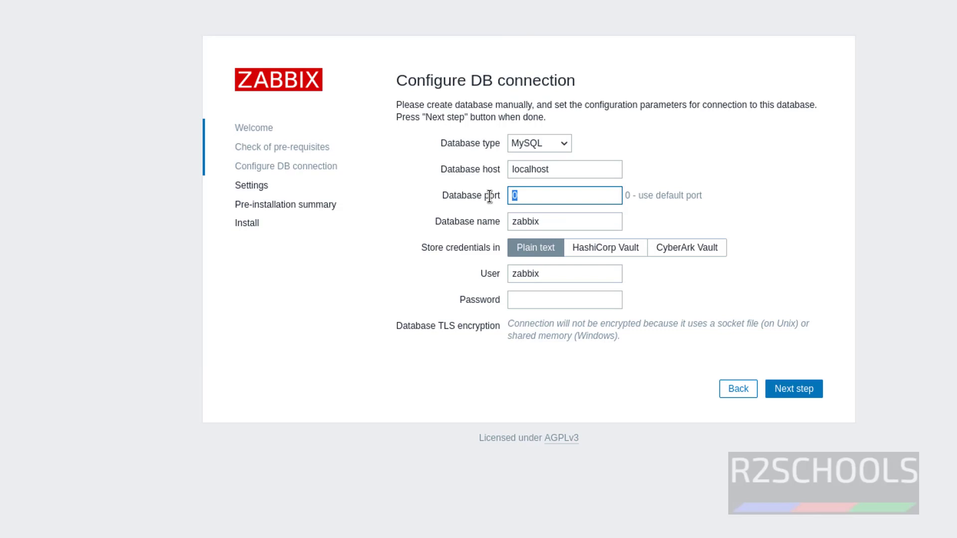